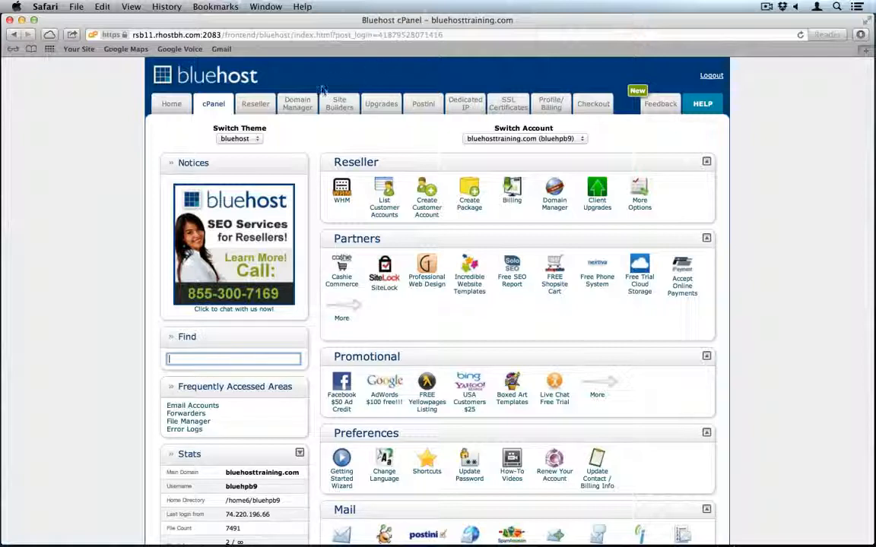
# - Load Bluehost Reseller Tools at my.bluehost.com in a new browser tab
pyautogui.press('super+t')
pyautogui.write('my.bluehost.com')
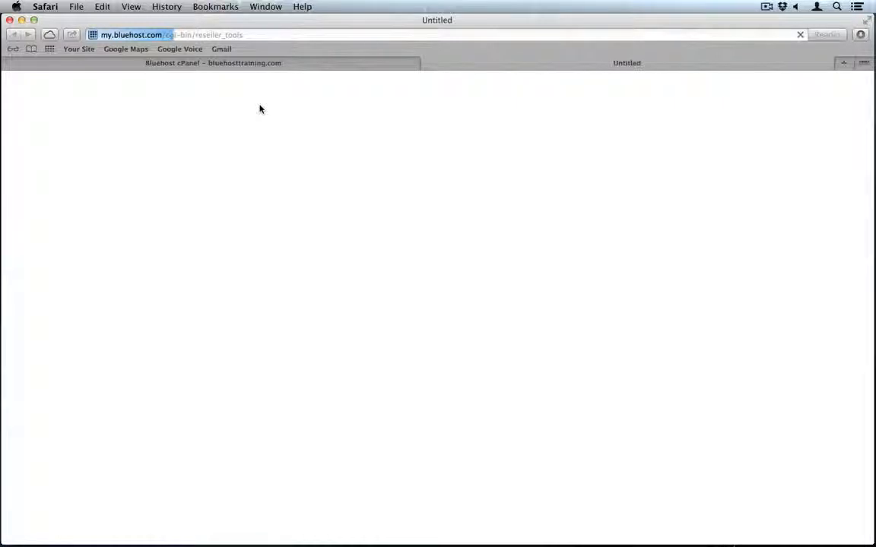
pyautogui.press('Return')
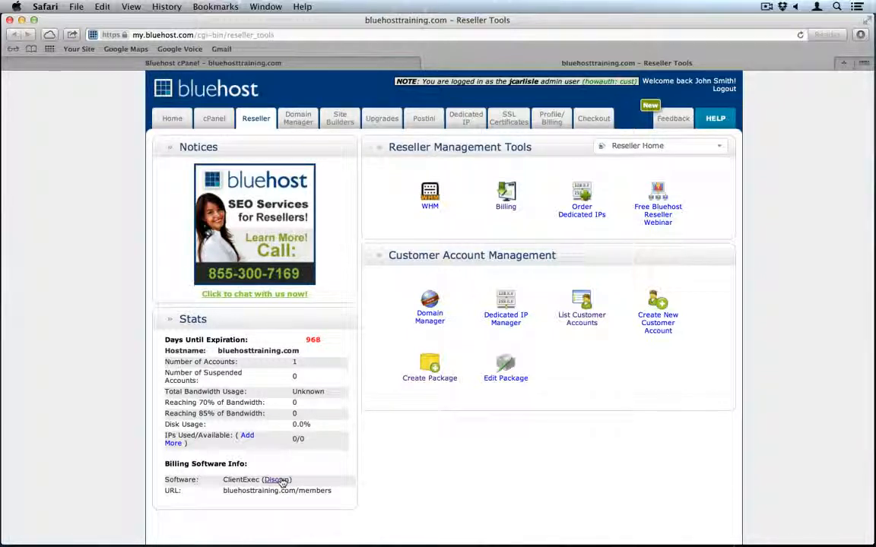
# - Disown the ClientExec billing licence for bluehosttraining.com/members after confirming
pyautogui.click(278, 480)
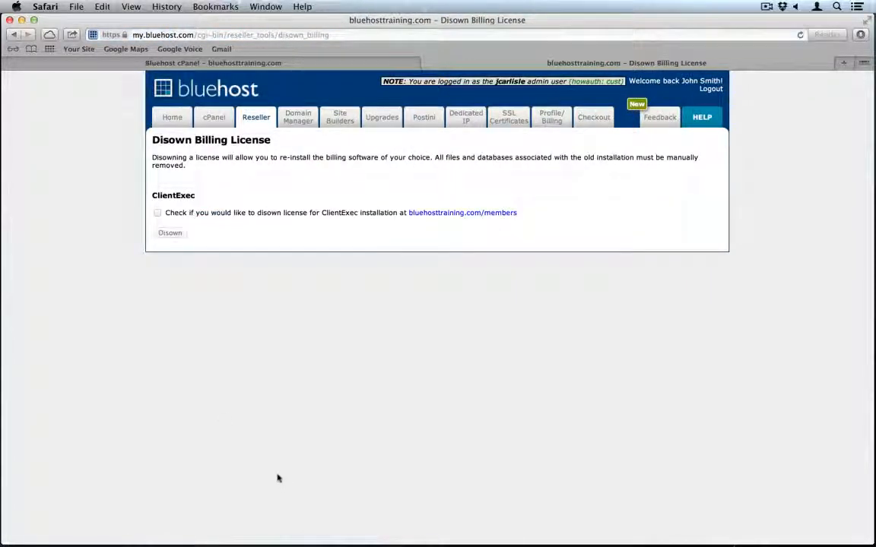
pyautogui.click(157, 213)
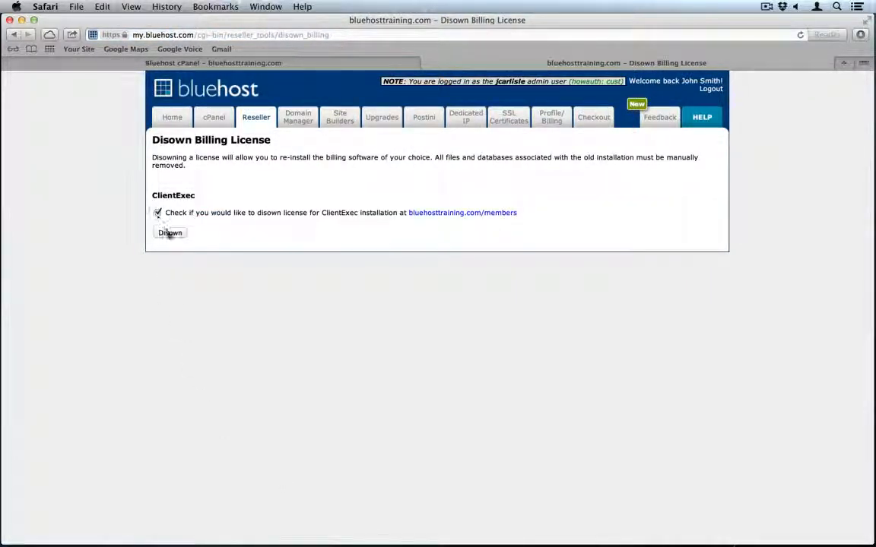
pyautogui.click(170, 234)
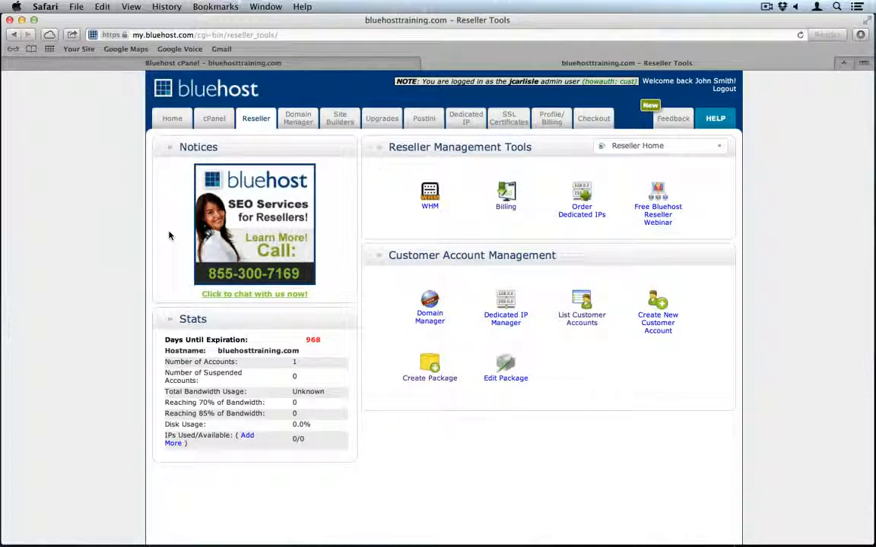
# - Choose ClientExec (Recommended Solution) as the billing software and continue to its install form
pyautogui.click(513, 210)
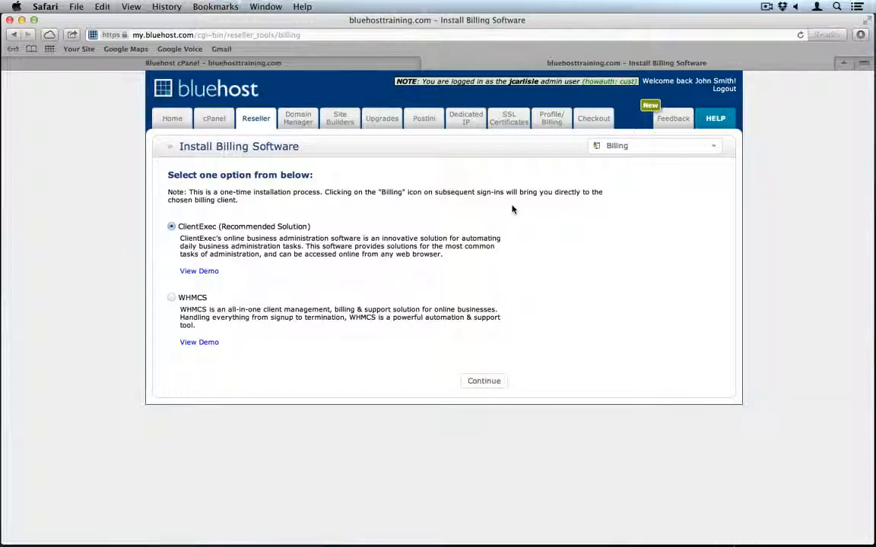
pyautogui.click(479, 386)
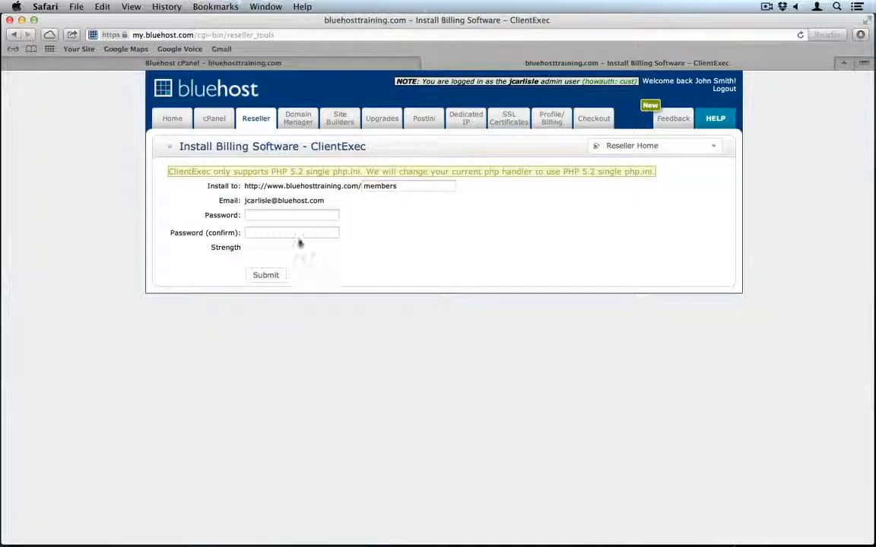
# - Install ClientExec into the members folder with a confirmed admin password and open the new site
pyautogui.click(284, 214)
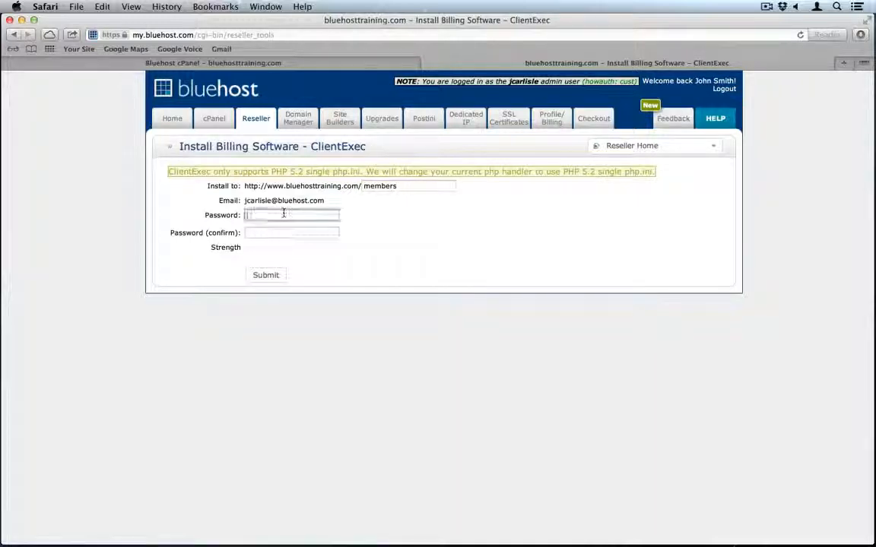
pyautogui.click(415, 186)
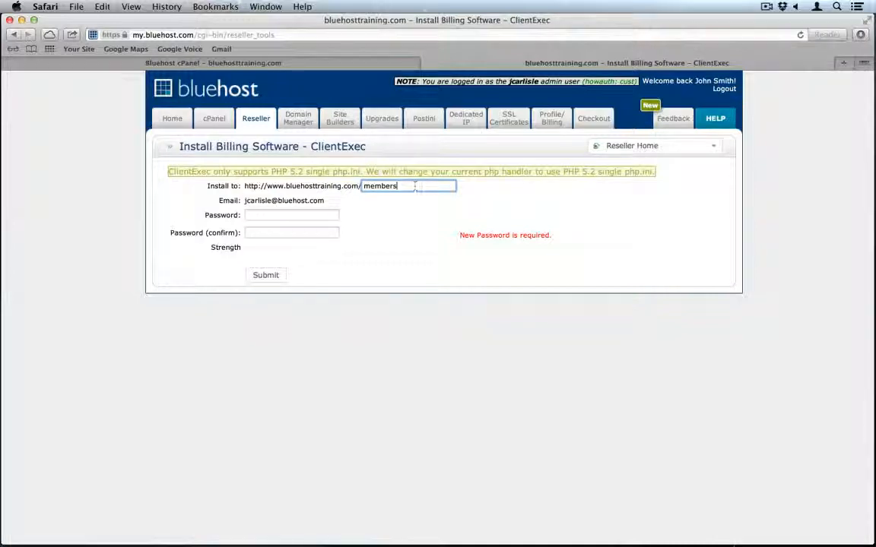
pyautogui.click(290, 216)
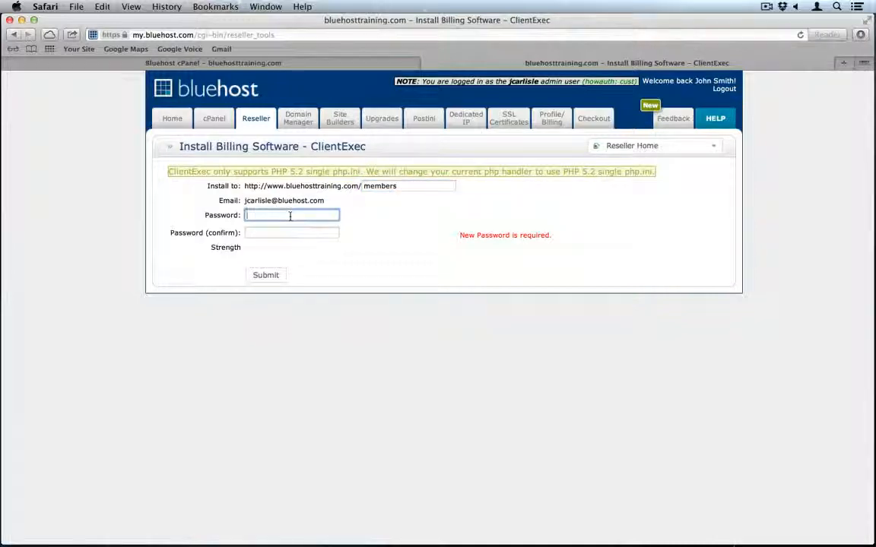
pyautogui.write('************')
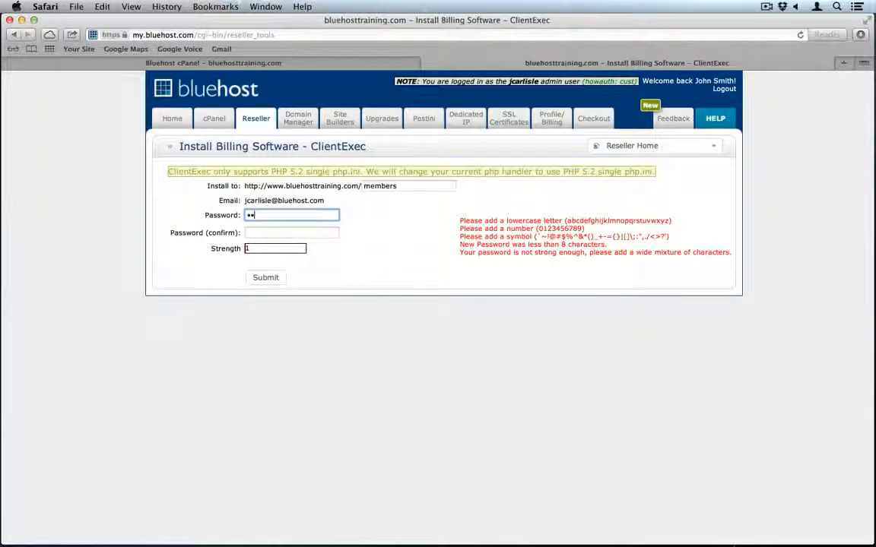
pyautogui.press('Tab')
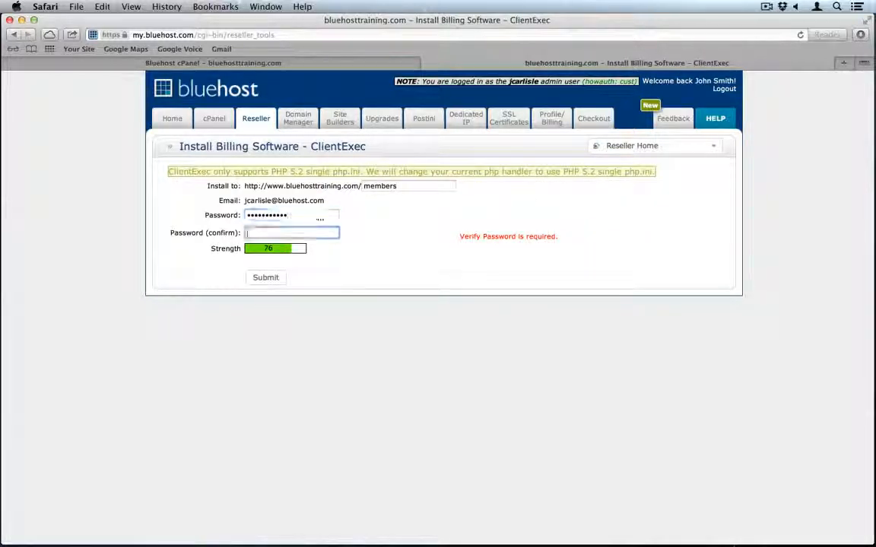
pyautogui.write('************')
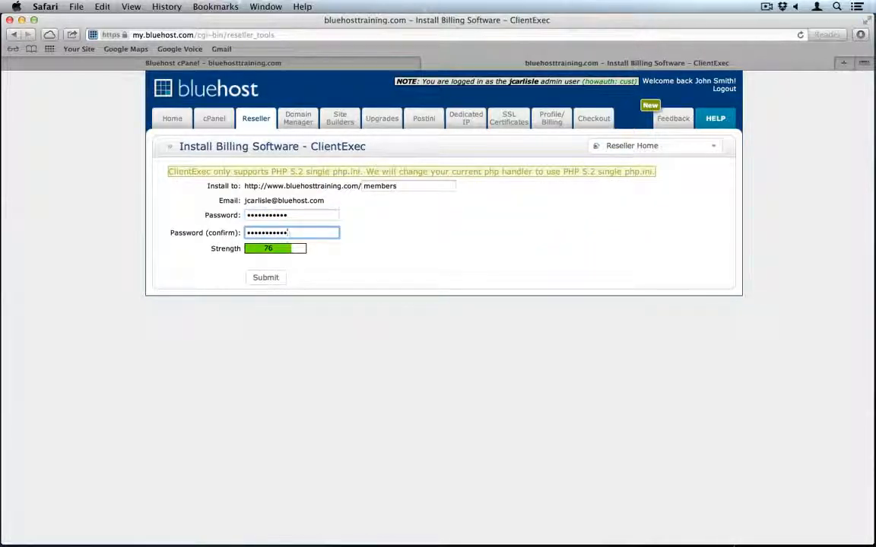
pyautogui.click(267, 277)
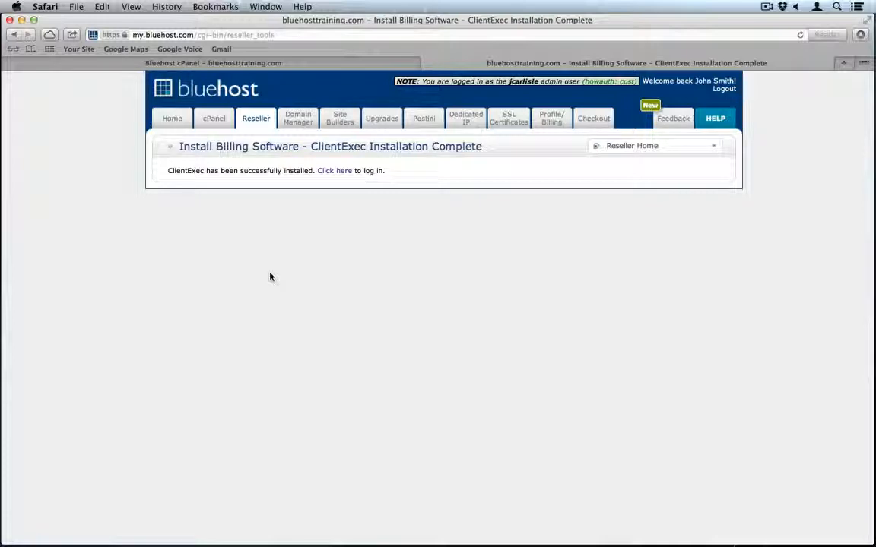
pyautogui.click(333, 172)
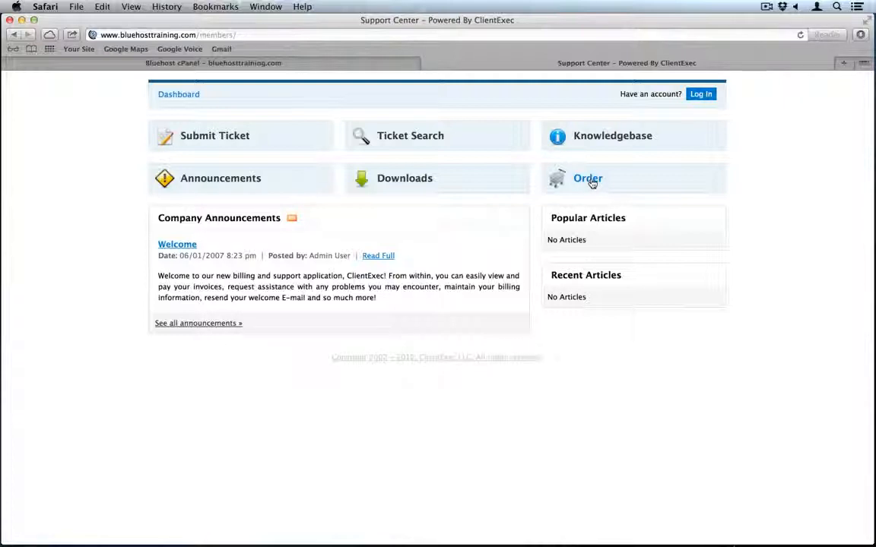
# - Attempt an admin sign-in with a new password and decline Safari's save-password prompt
pyautogui.click(703, 96)
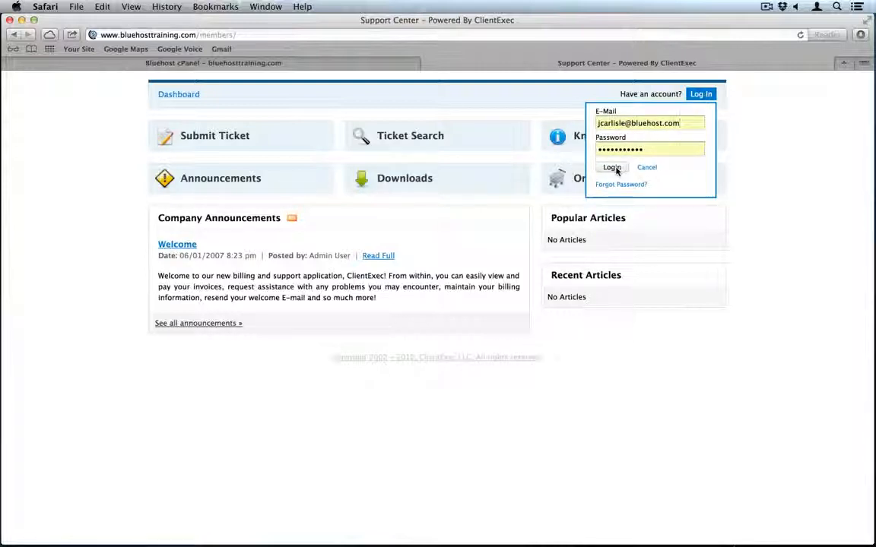
pyautogui.doubleClick(650, 150)
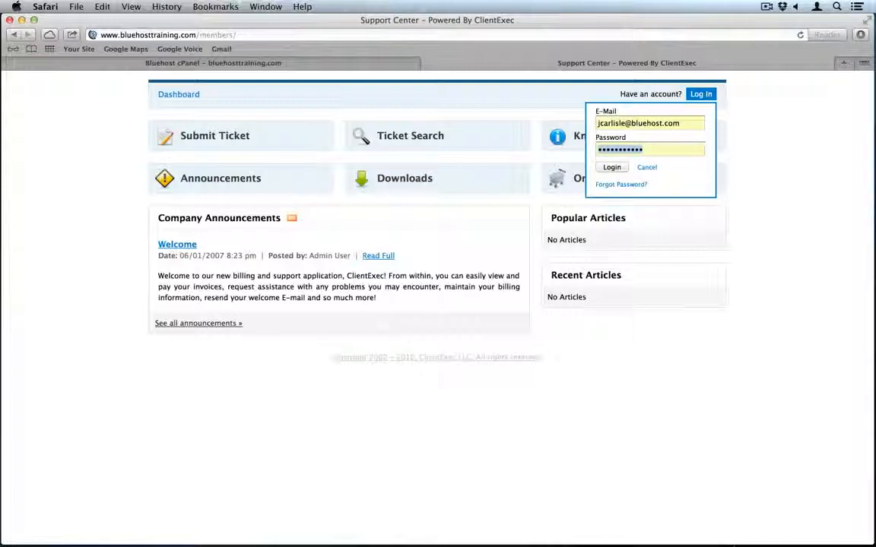
pyautogui.write('••••••••••')
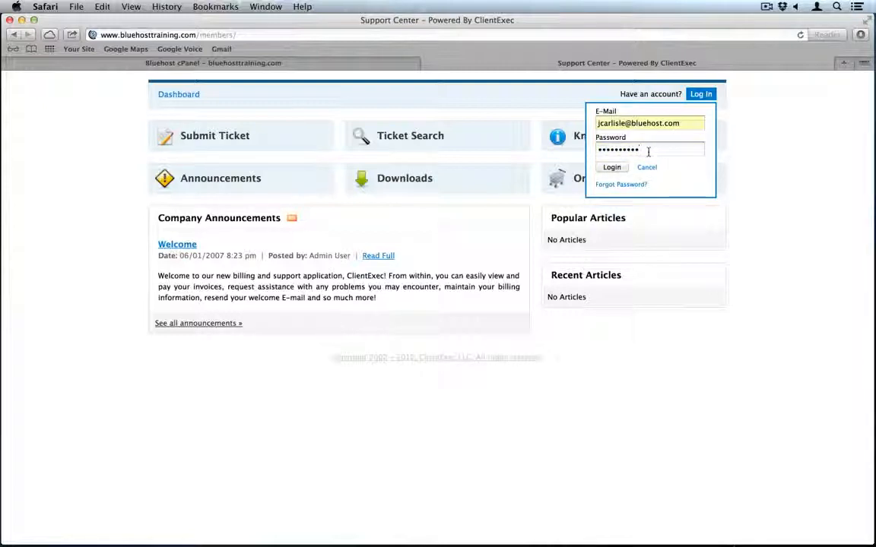
pyautogui.click(613, 168)
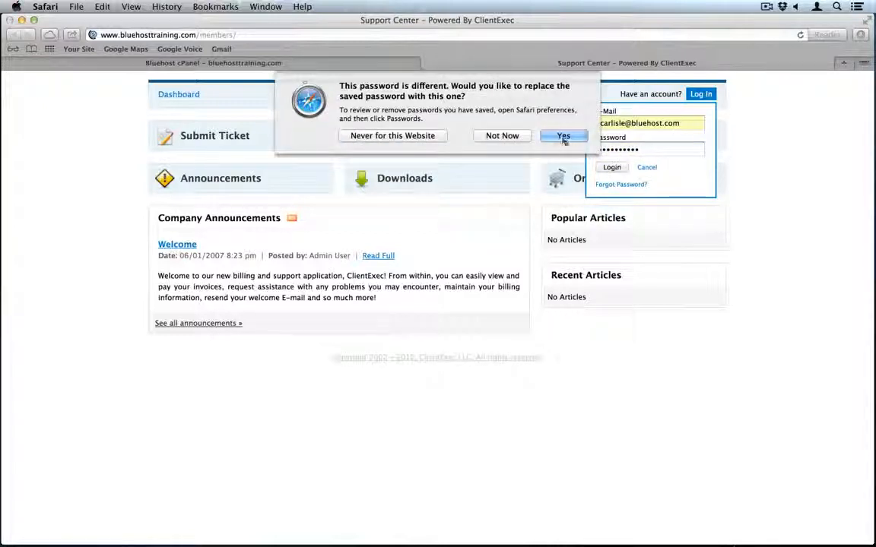
pyautogui.click(414, 136)
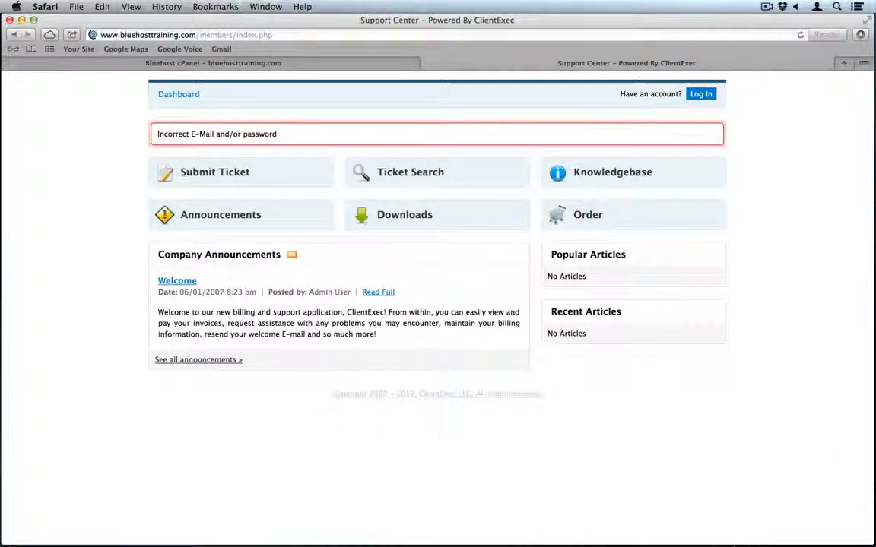
# - Retry the ClientExec login with the admin e-mail address and password
pyautogui.click(700, 93)
pyautogui.click(634, 118)
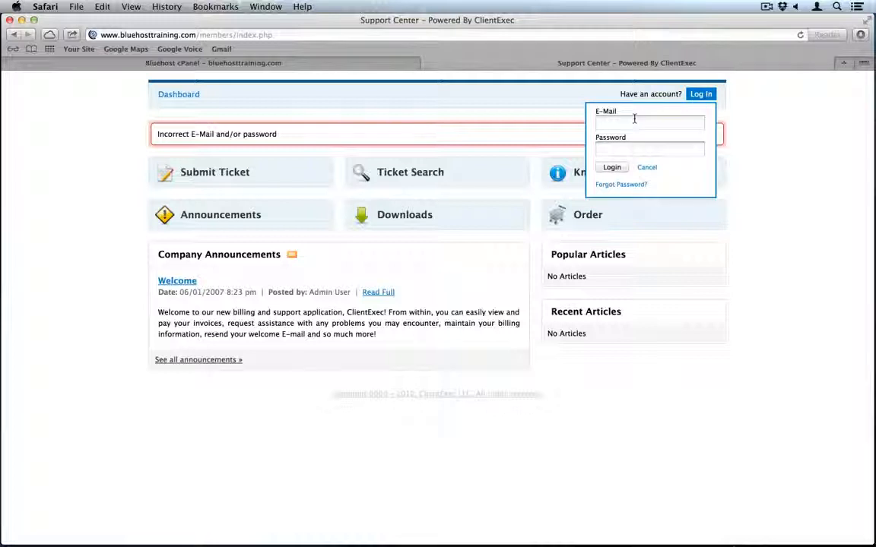
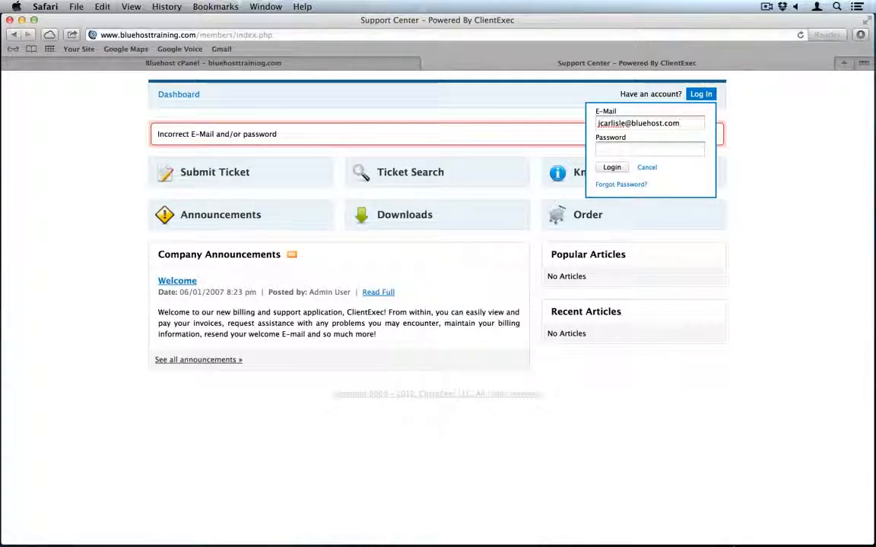
pyautogui.press('Tab')
pyautogui.write('•••••••••')
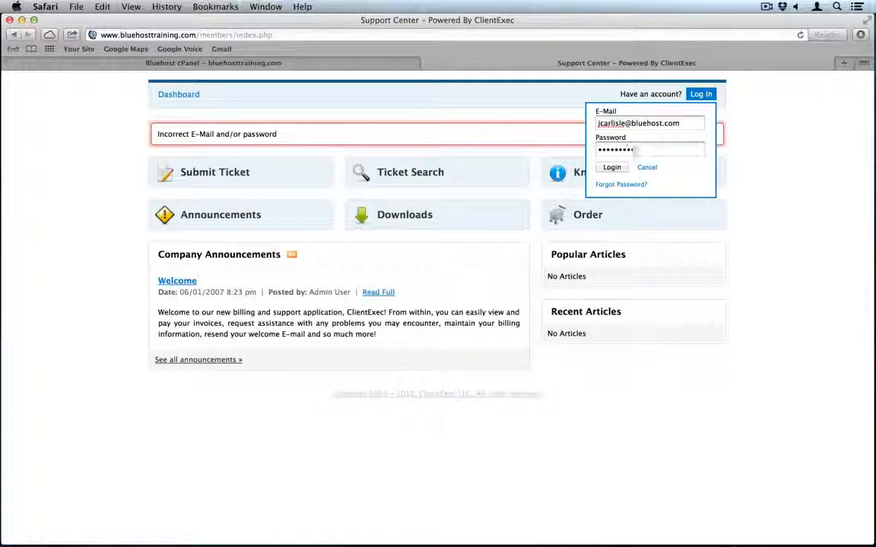
pyautogui.write('••')
pyautogui.press('Return')
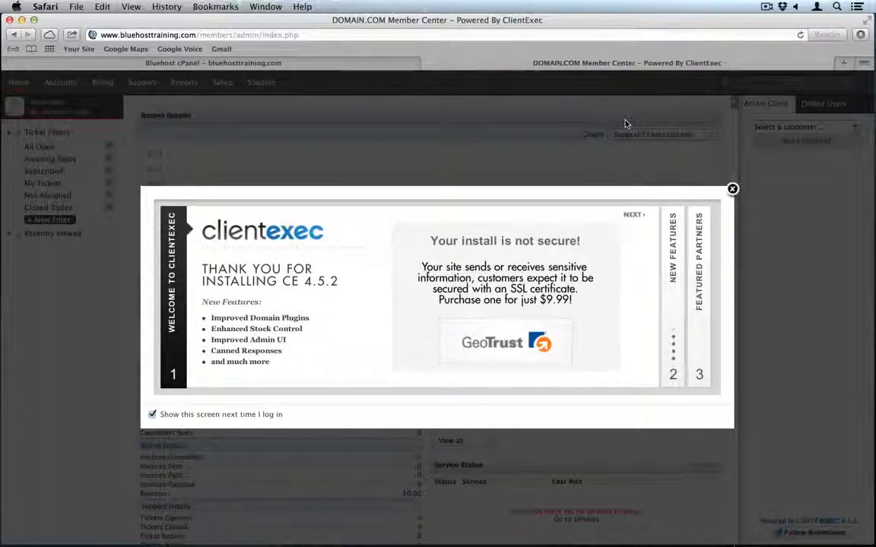
# - Dismiss the welcome popup and rename server1 (Default) under Setup > Servers to 'Bluehost Training'
pyautogui.click(733, 189)
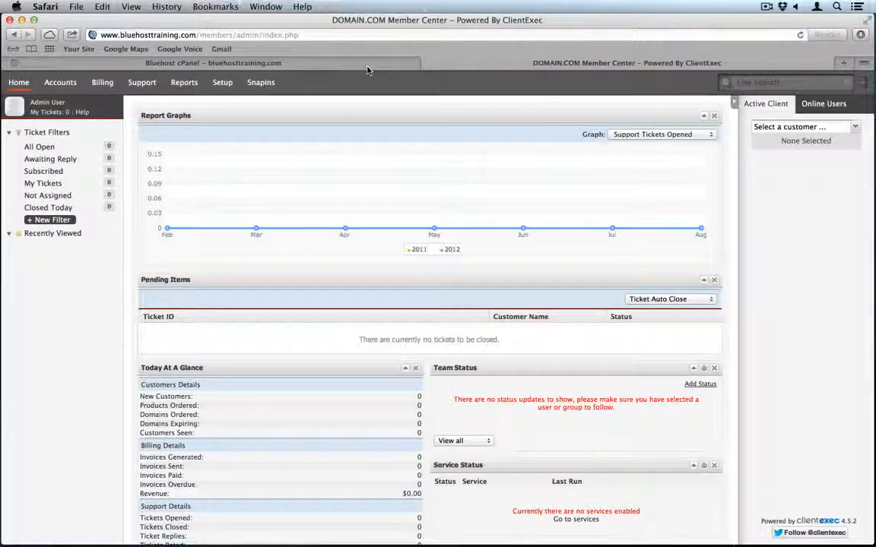
pyautogui.click(223, 83)
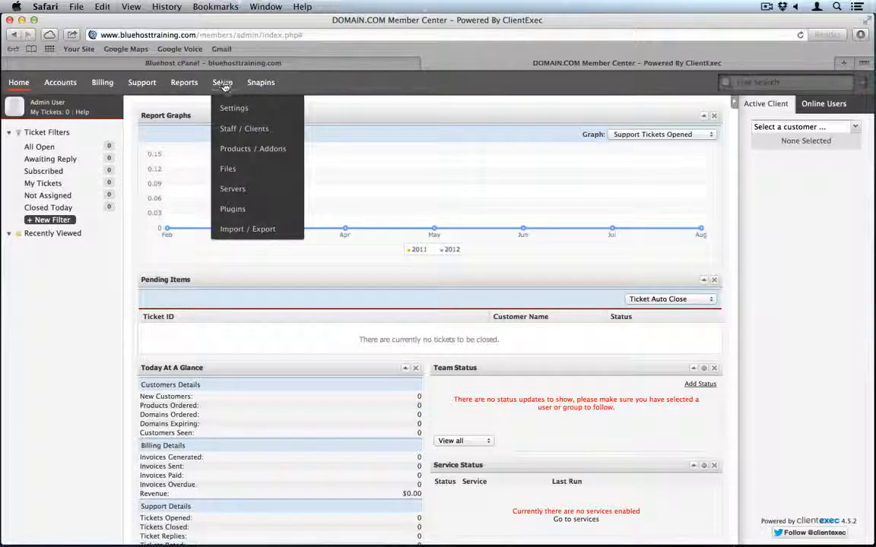
pyautogui.click(239, 189)
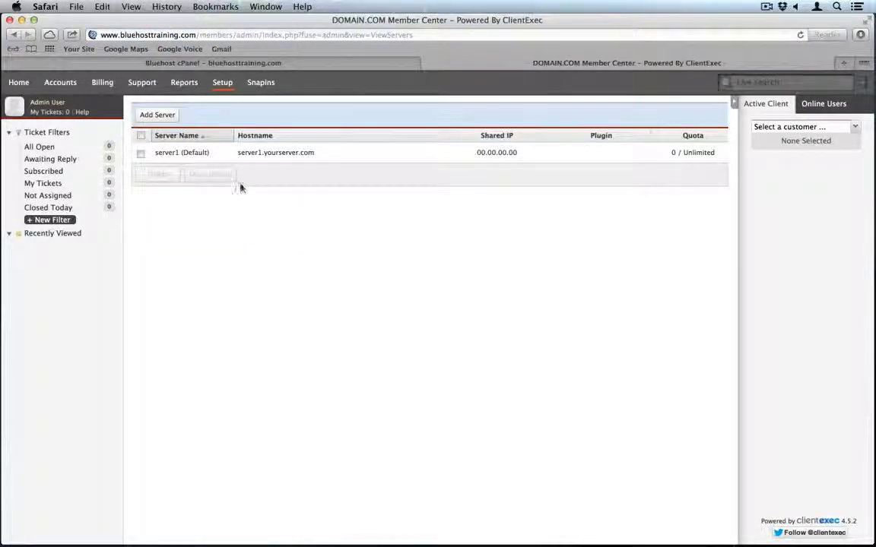
pyautogui.click(178, 154)
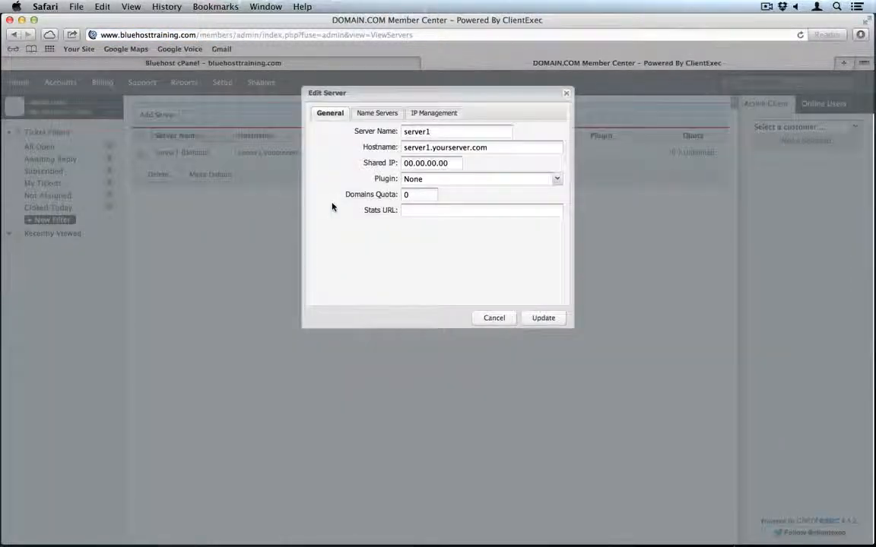
pyautogui.doubleClick(454, 132)
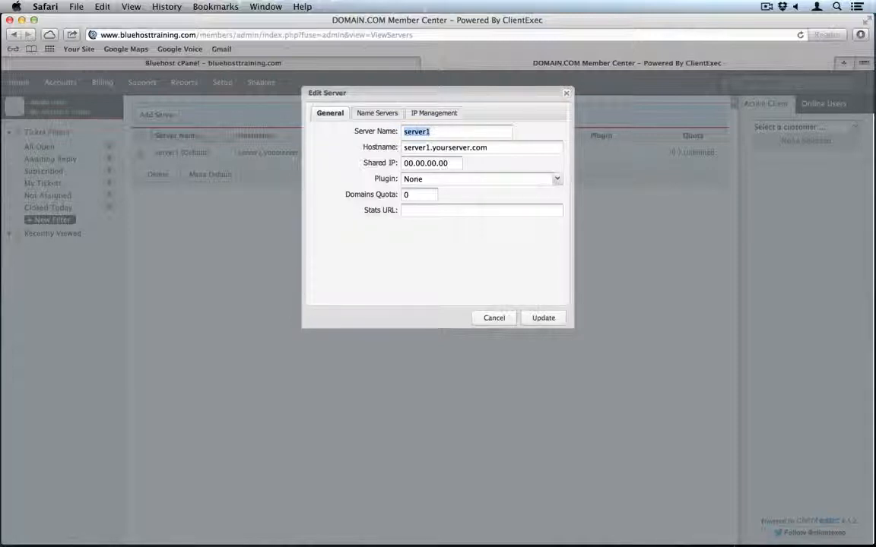
pyautogui.write('Bluehost Trainin')
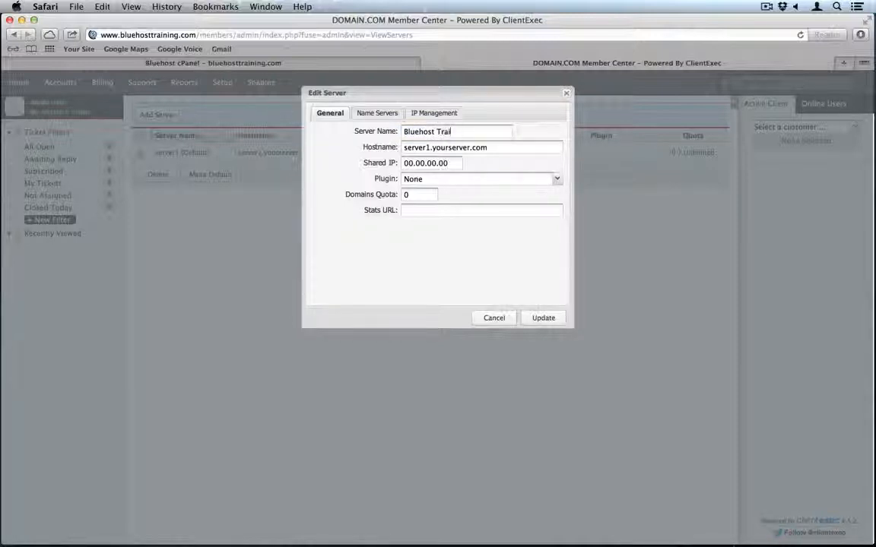
pyautogui.press('BackSpace')
pyautogui.press('BackSpace')
pyautogui.press('BackSpace')
pyautogui.write('ning')
# - Copy the hostname rsb11.rhostbh.com from cPanel stats into the server's Hostname field
pyautogui.click(340, 60)
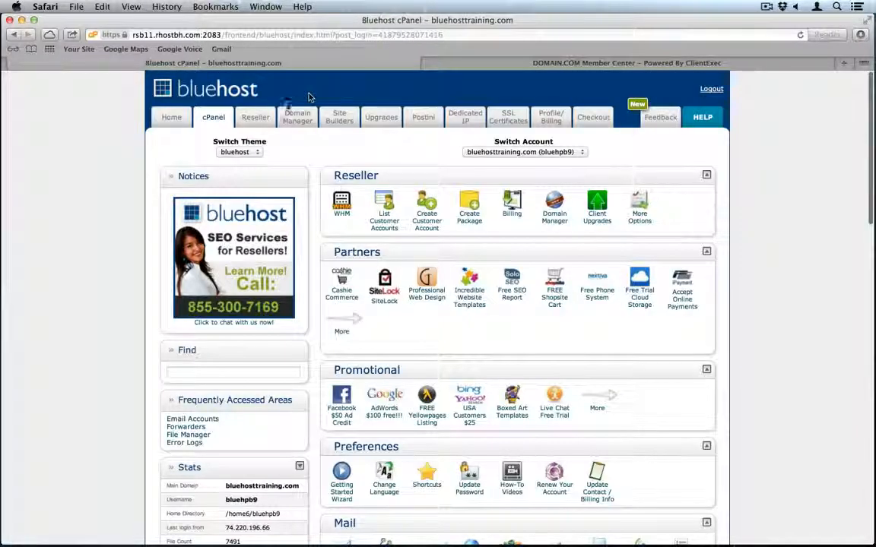
pyautogui.scroll(-5, 179, 258)
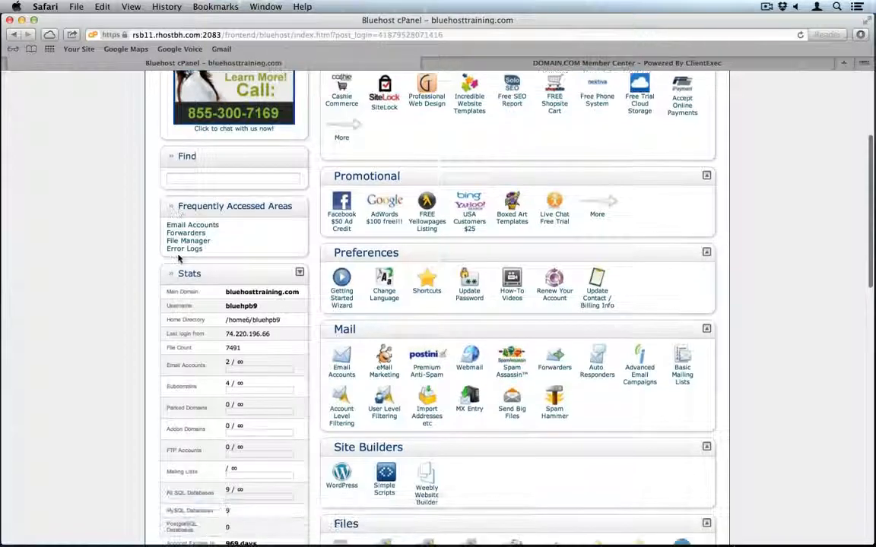
pyautogui.scroll(-1, 179, 258)
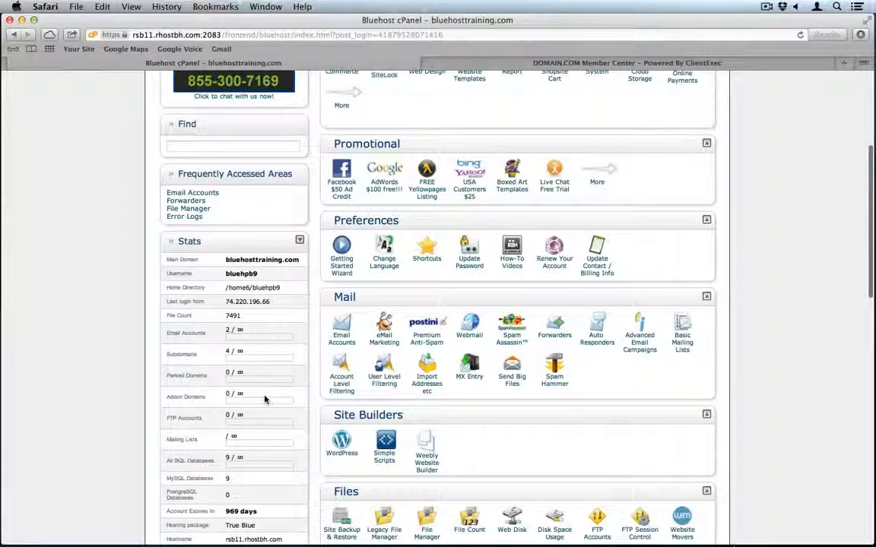
pyautogui.scroll(-5, 265, 399)
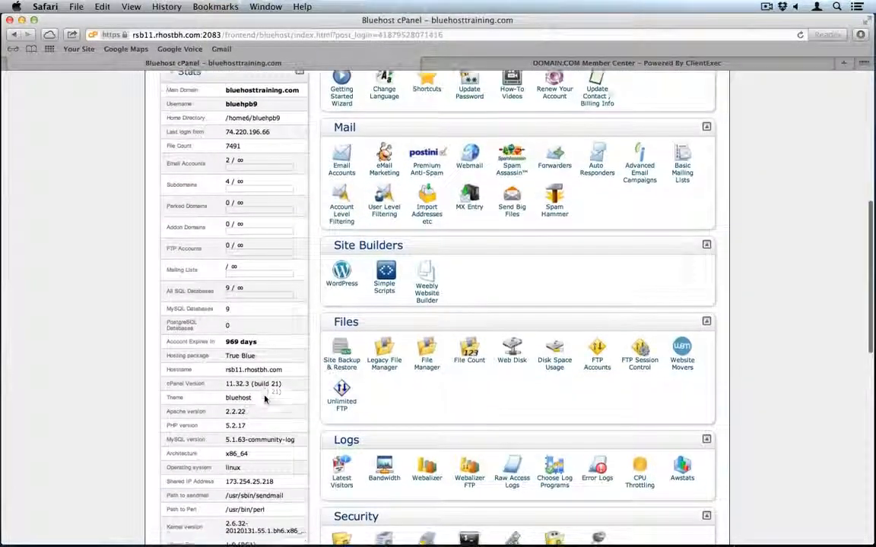
pyautogui.tripleClick(247, 370)
pyautogui.press('super+c')
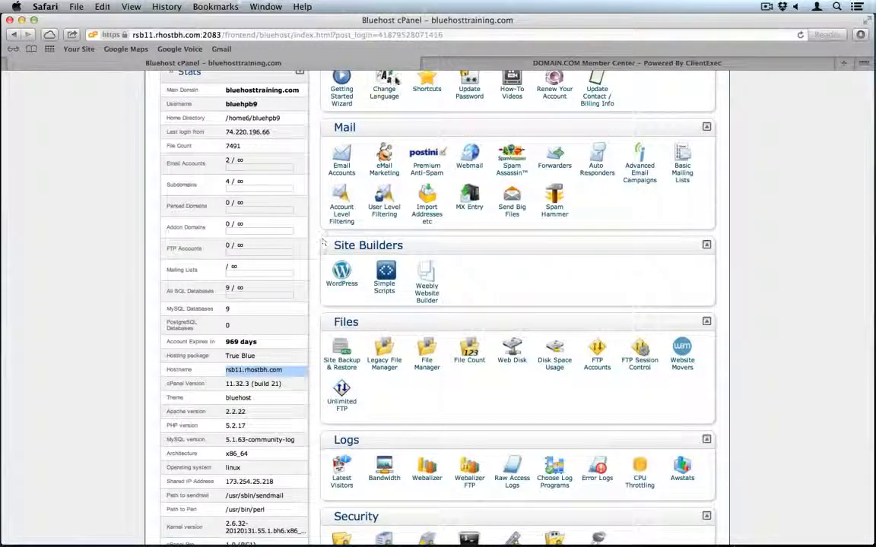
pyautogui.click(493, 65)
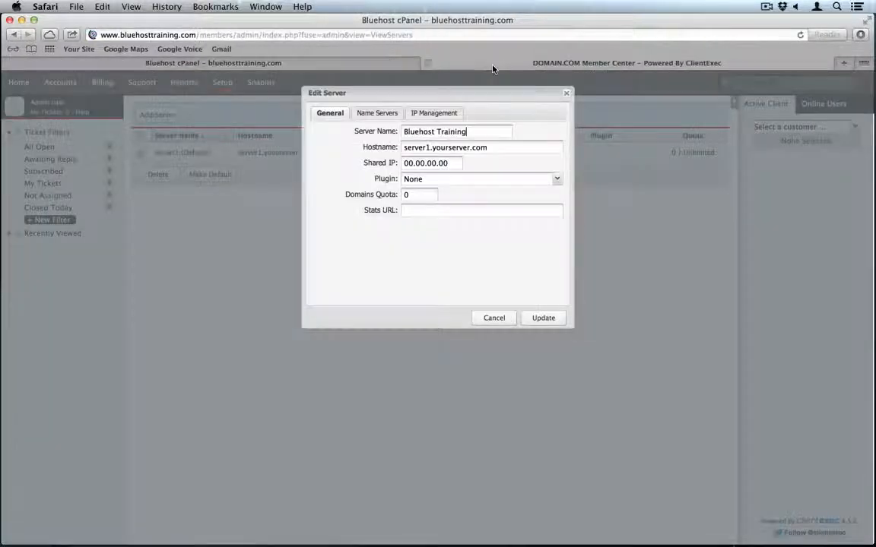
pyautogui.tripleClick(495, 148)
pyautogui.press('super+v')
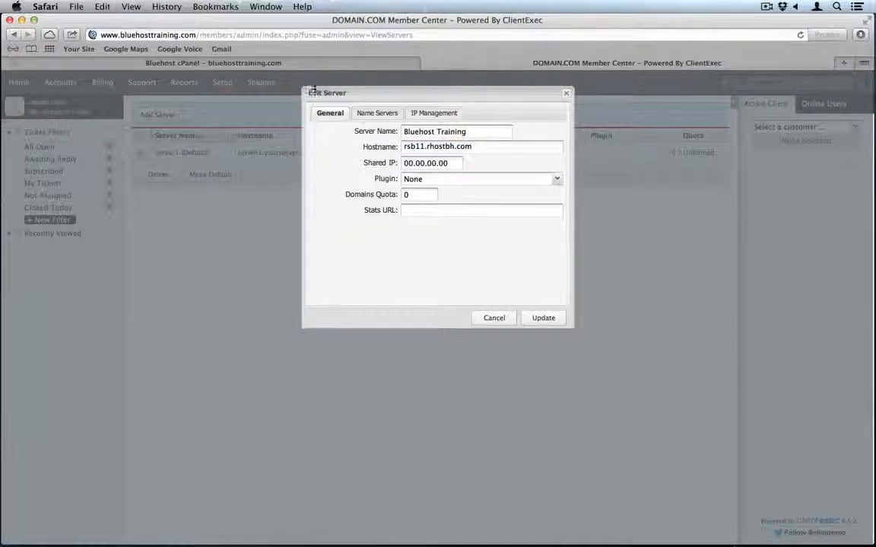
# - Copy shared IP 173.254.25.218 from cPanel stats into the server's Shared IP field
pyautogui.click(213, 63)
pyautogui.scroll(-2, 181, 391)
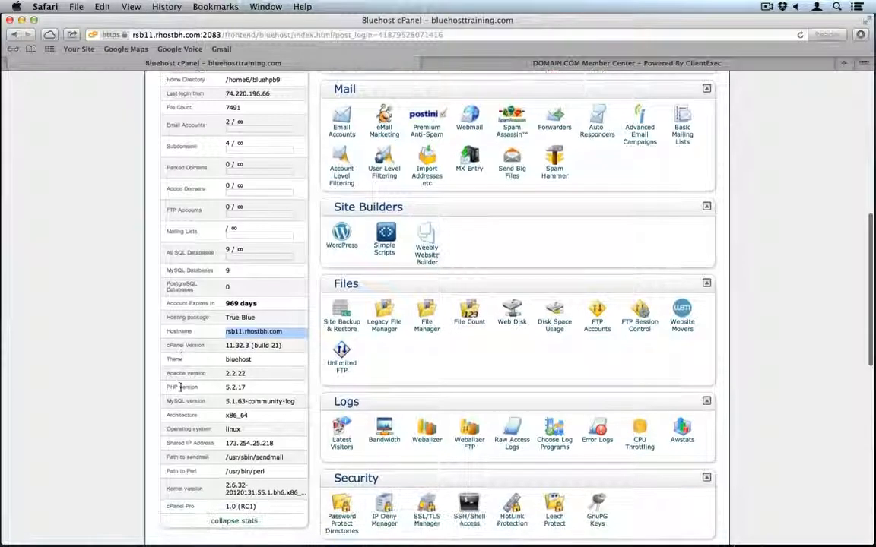
pyautogui.moveTo(275, 420); pyautogui.dragTo(225, 420)
pyautogui.press('super+c')
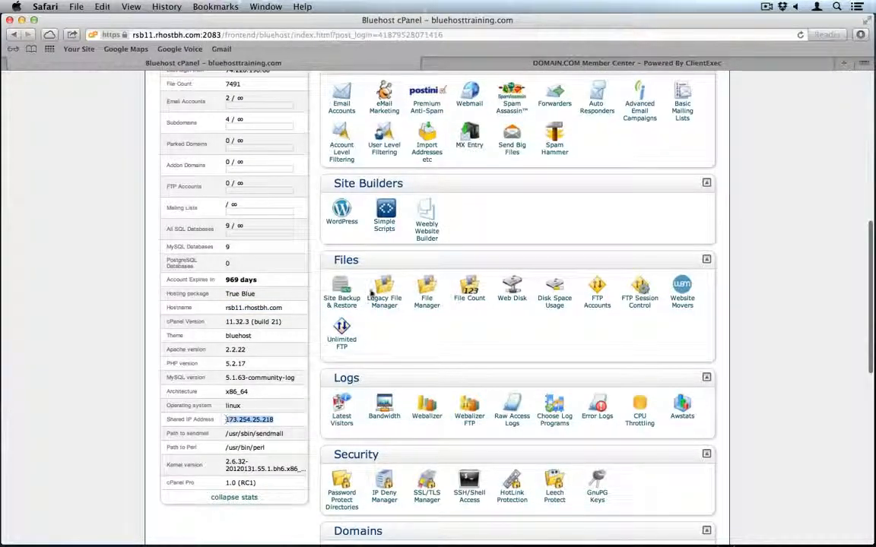
pyautogui.click(592, 65)
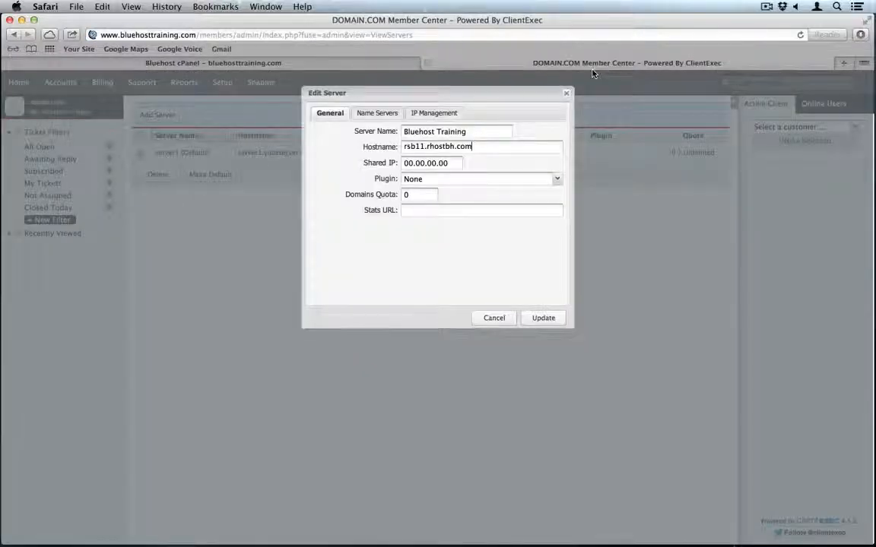
pyautogui.tripleClick(451, 159)
pyautogui.press('super+v')
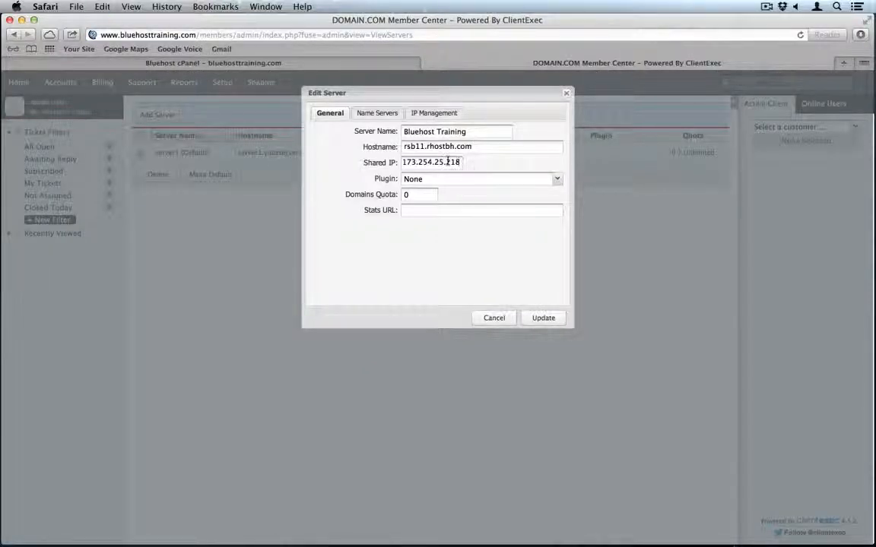
# - Set the server plugin to CPanel and show the Name Servers entries
pyautogui.click(455, 181)
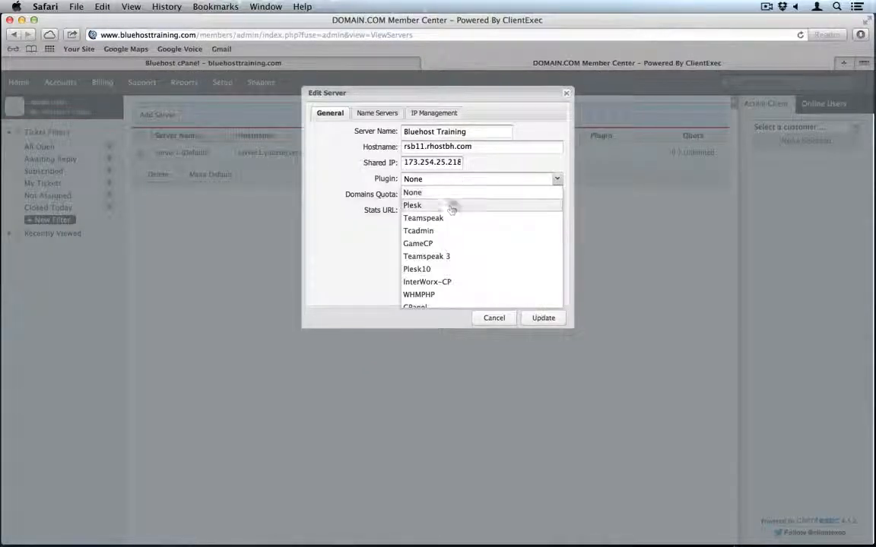
pyautogui.click(438, 306)
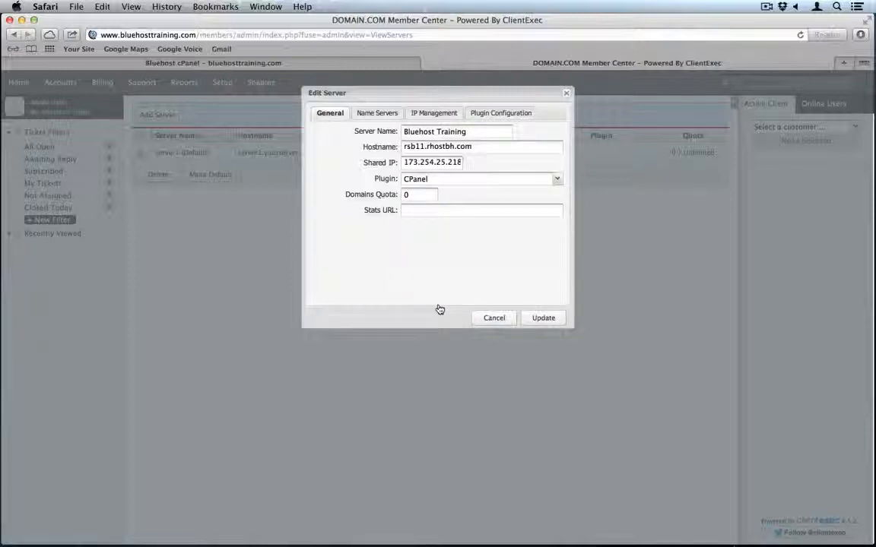
pyautogui.click(384, 115)
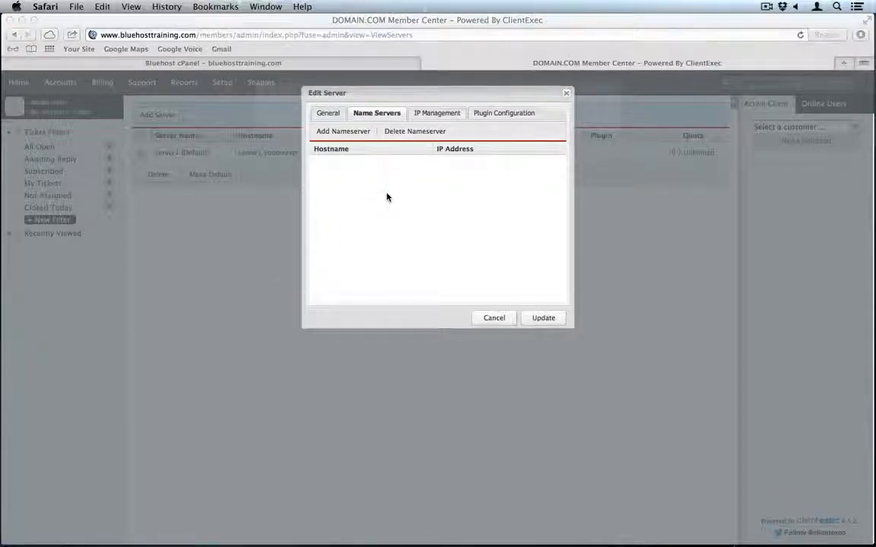
# - Run 'dig bluehosttraining.com' in Terminal to look up the name servers
pyautogui.hotkey('alt', 'space')
pyautogui.write('ter')
pyautogui.press('Return')
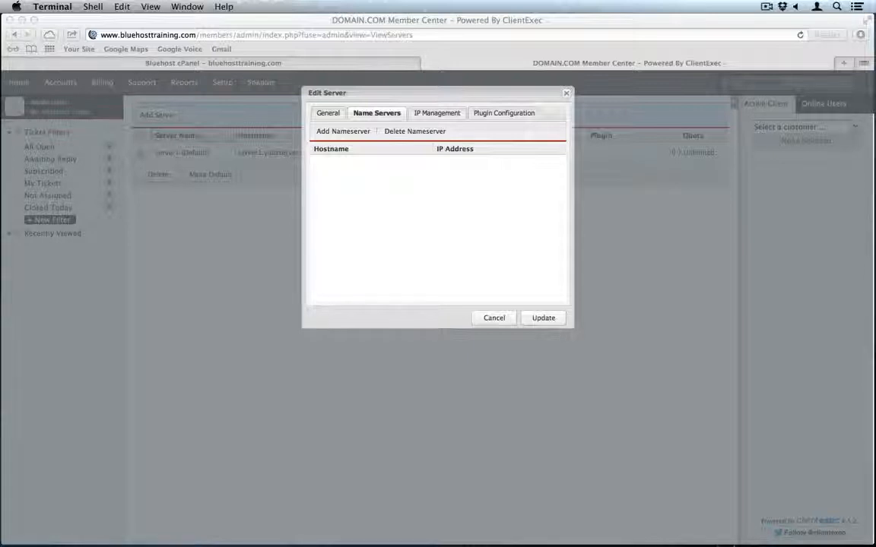
pyautogui.moveTo(655, 205); pyautogui.dragTo(428, 181)
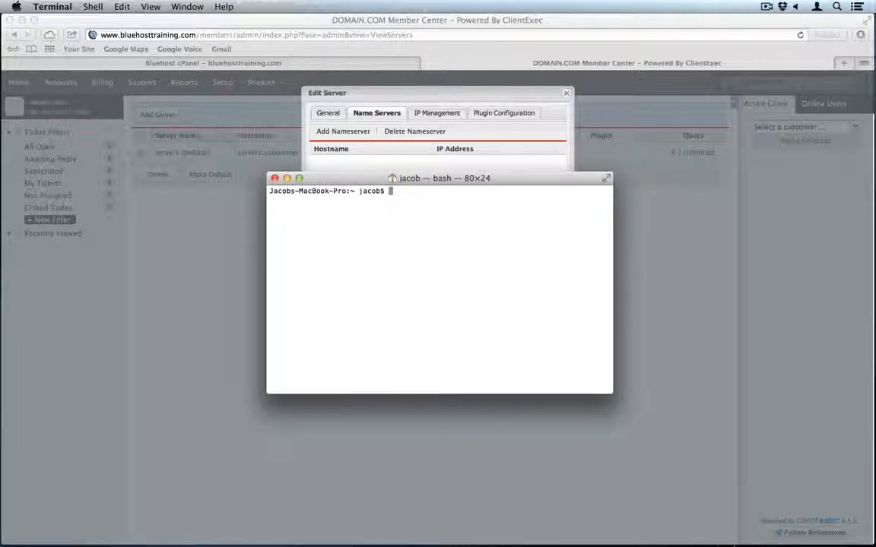
pyautogui.write('dig bluehosttraining.c')
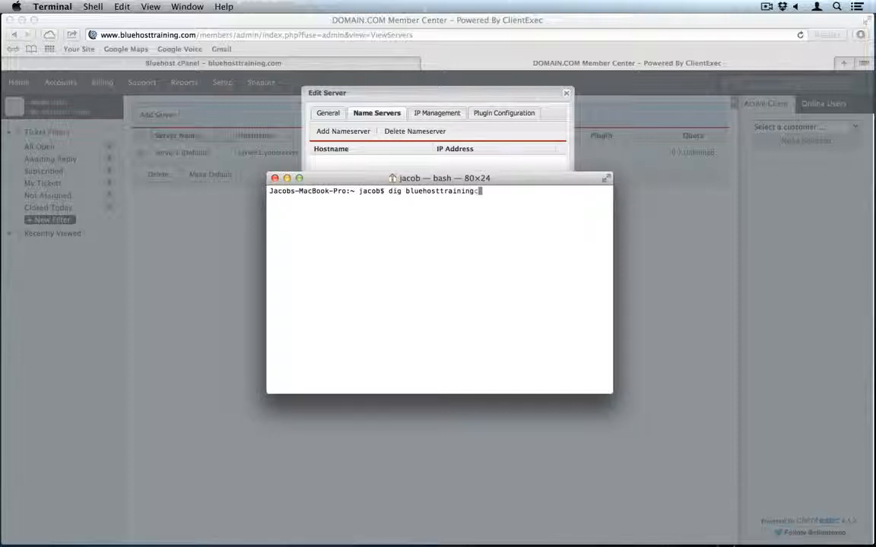
pyautogui.write('om')
pyautogui.press('Return')
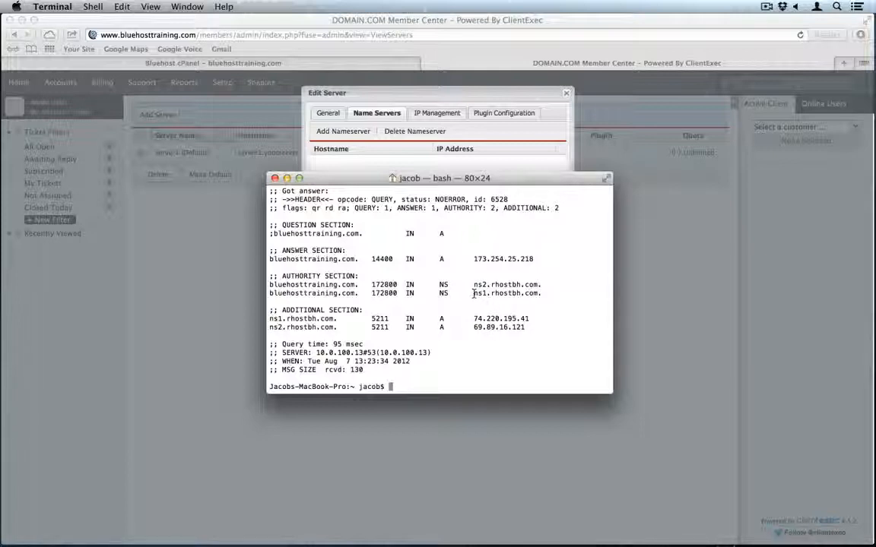
# - Add a name server entry with hostname ns1.rhostbh.com
pyautogui.moveTo(473, 293); pyautogui.dragTo(544, 296)
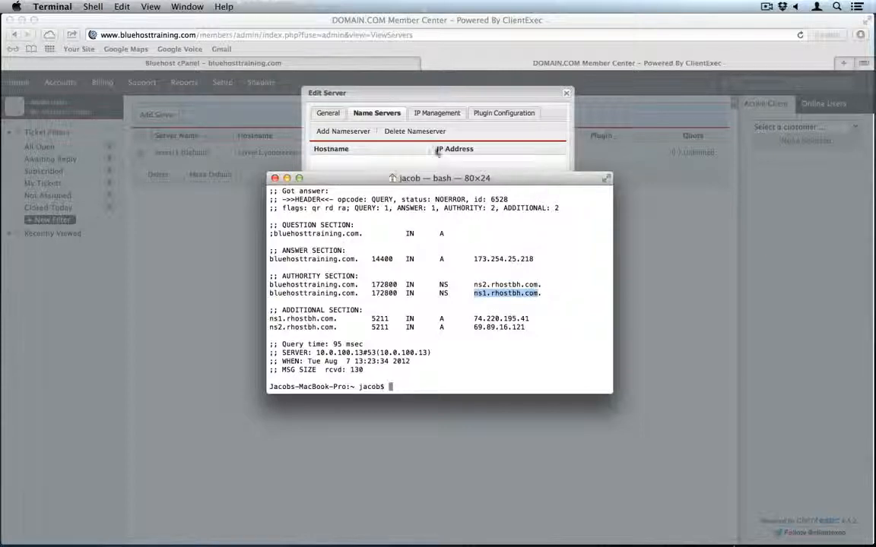
pyautogui.click(428, 144)
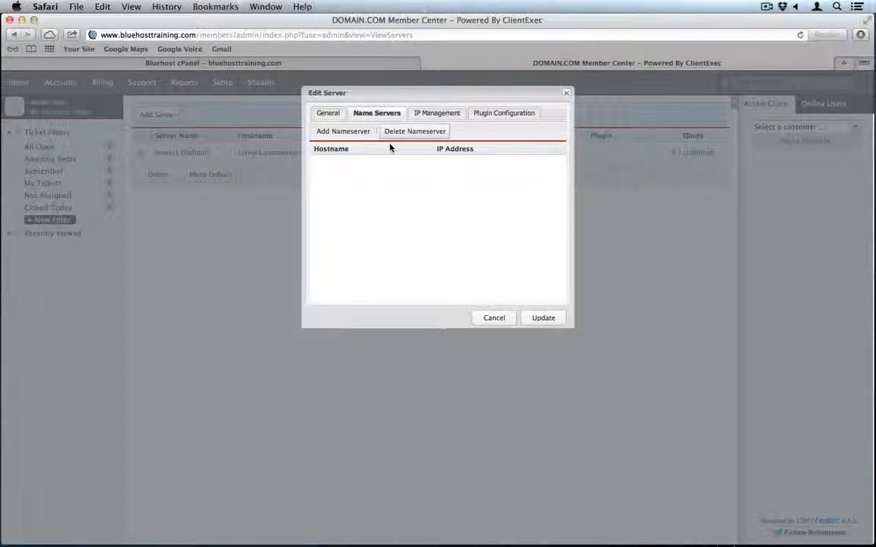
pyautogui.click(338, 132)
pyautogui.click(350, 163)
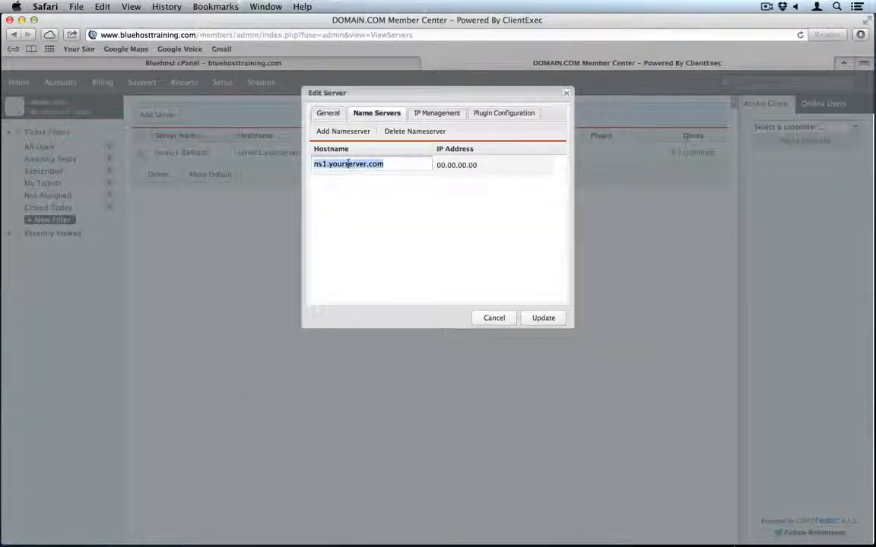
pyautogui.press('super+v')
# - Add a second name server entry with hostname ns2.rhostbh.com
pyautogui.press('super+Tab')
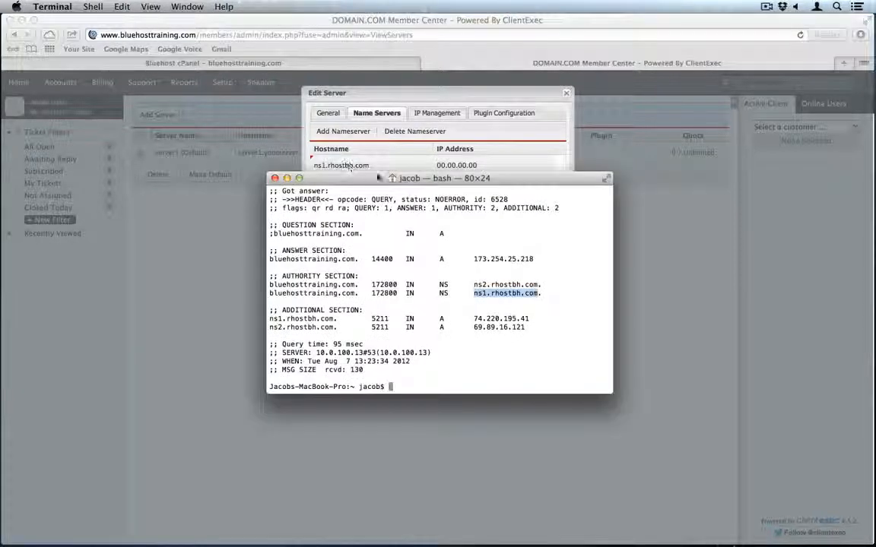
pyautogui.click(507, 286)
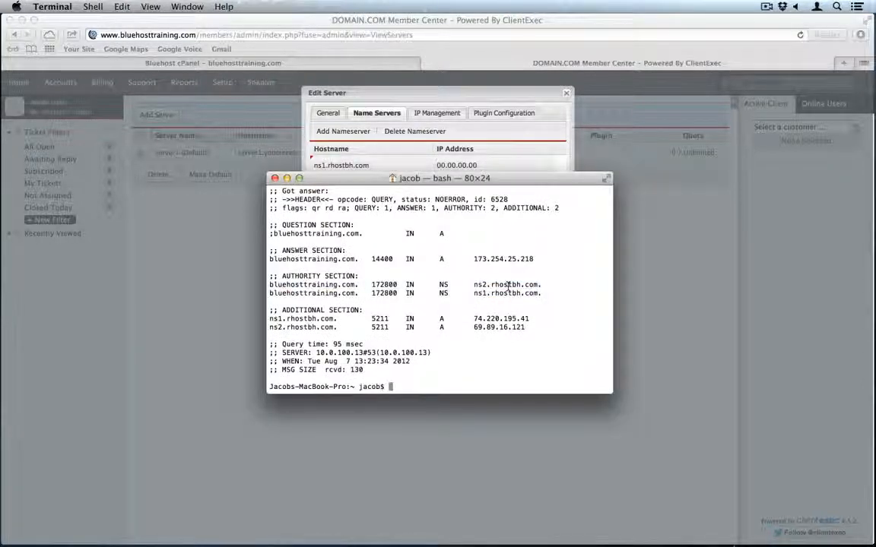
pyautogui.moveTo(540, 285); pyautogui.dragTo(473, 284)
pyautogui.press('super+c')
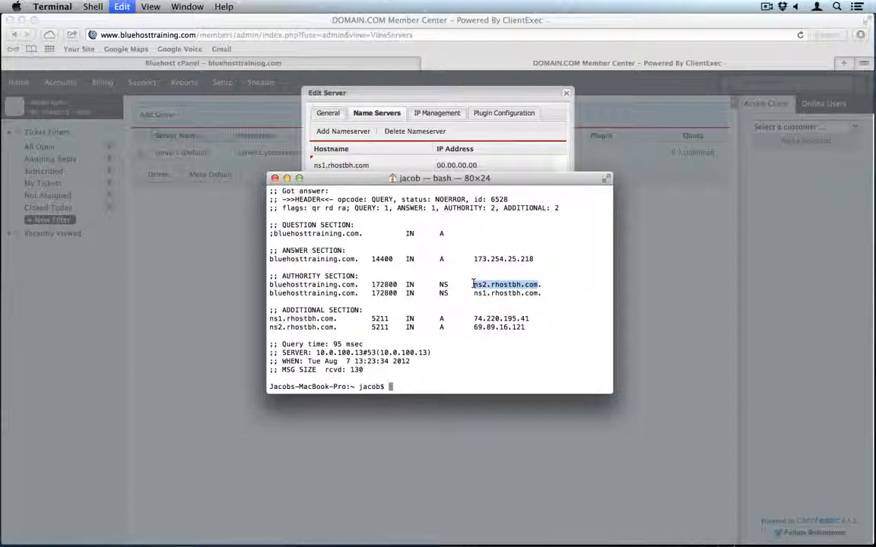
pyautogui.press('super+Tab')
pyautogui.click(339, 137)
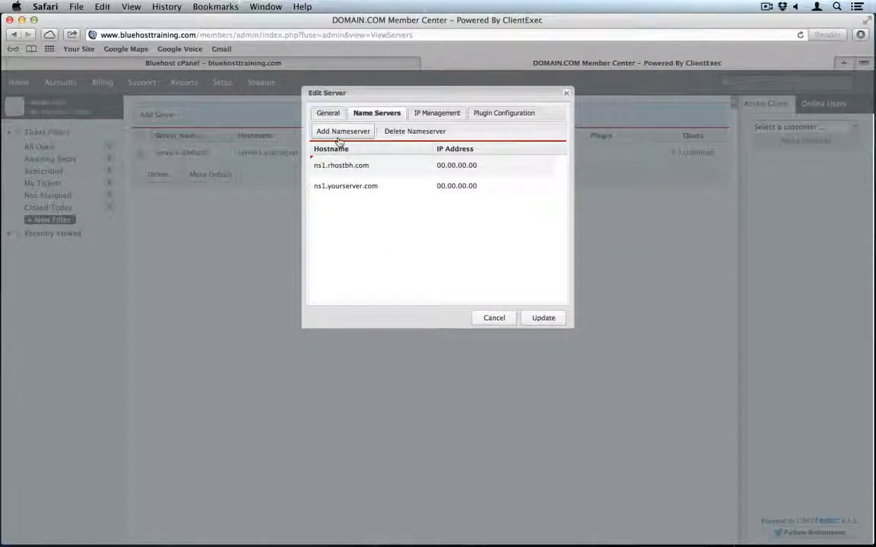
pyautogui.doubleClick(340, 186)
pyautogui.press('super+v')
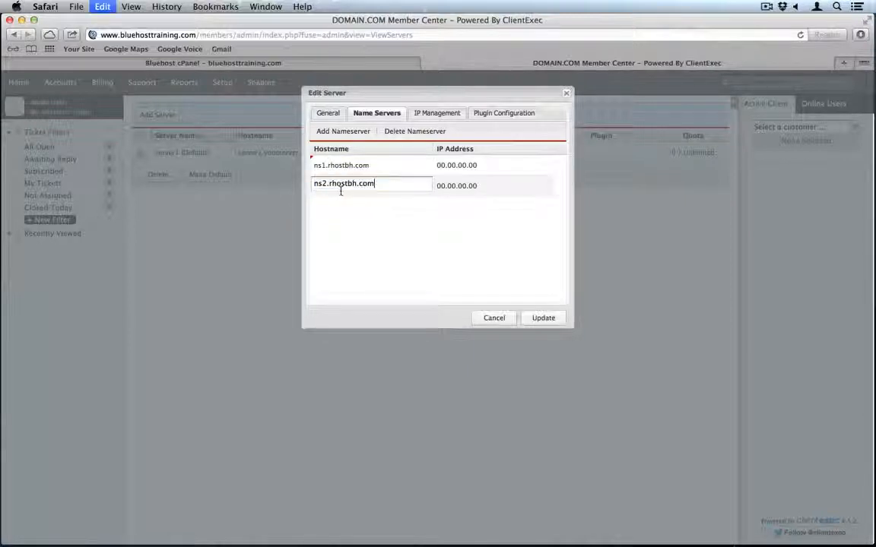
# - Fill in the name server IPs: 69.89.16.121 for ns2 and 74.220.195.41 for ns1
pyautogui.press('super+Tab')
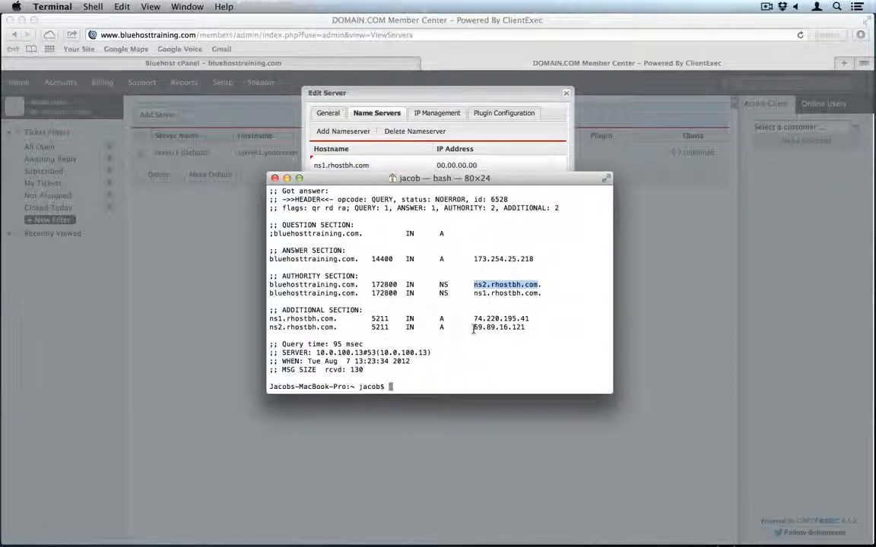
pyautogui.moveTo(473, 329); pyautogui.dragTo(523, 329)
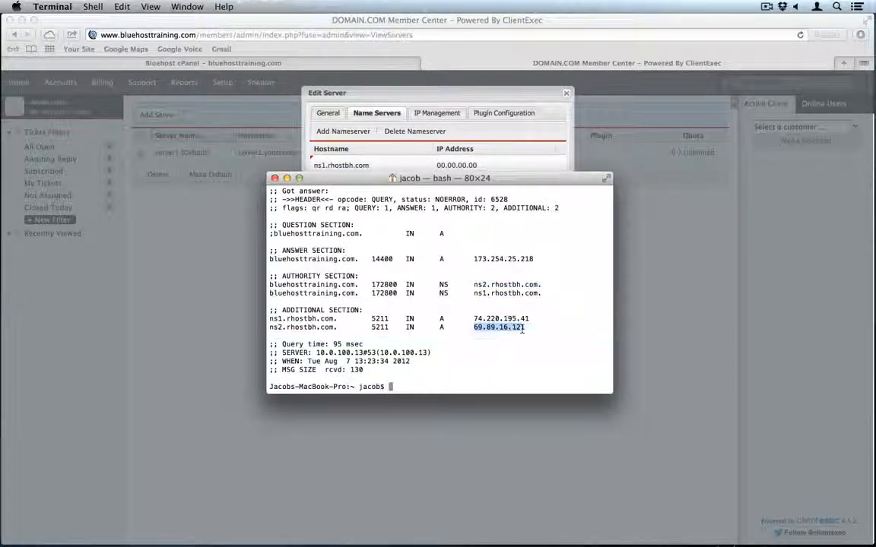
pyautogui.press('super+c')
pyautogui.press('super+Tab')
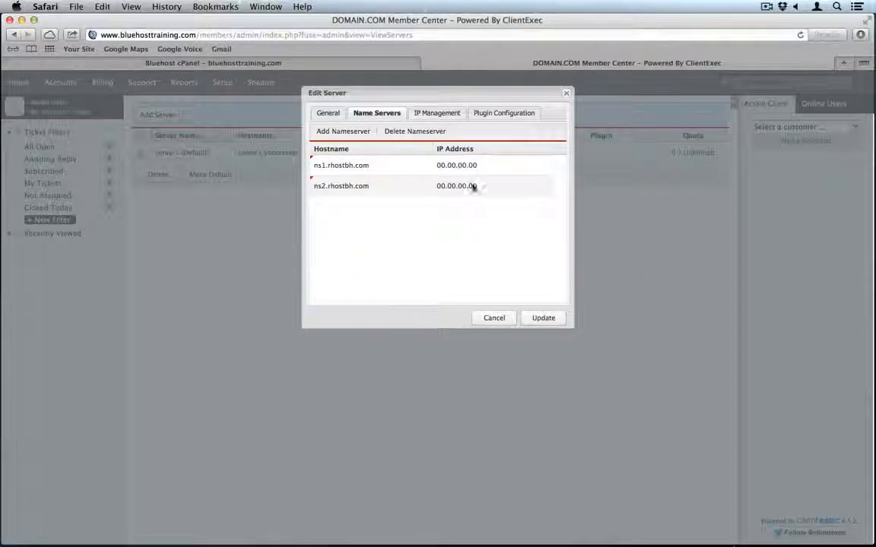
pyautogui.doubleClick(469, 185)
pyautogui.press('super+v')
pyautogui.press('super+Tab')
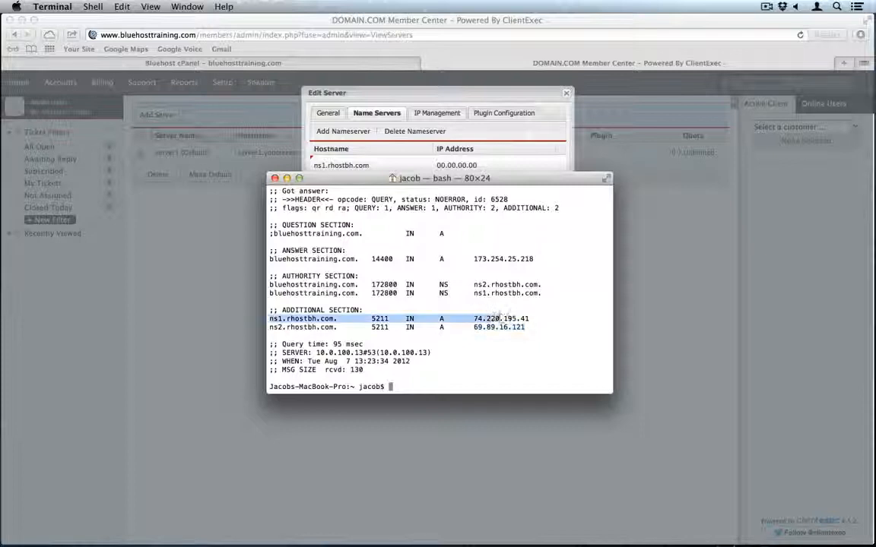
pyautogui.doubleClick(506, 318)
pyautogui.press('super+c')
pyautogui.press('super+Tab')
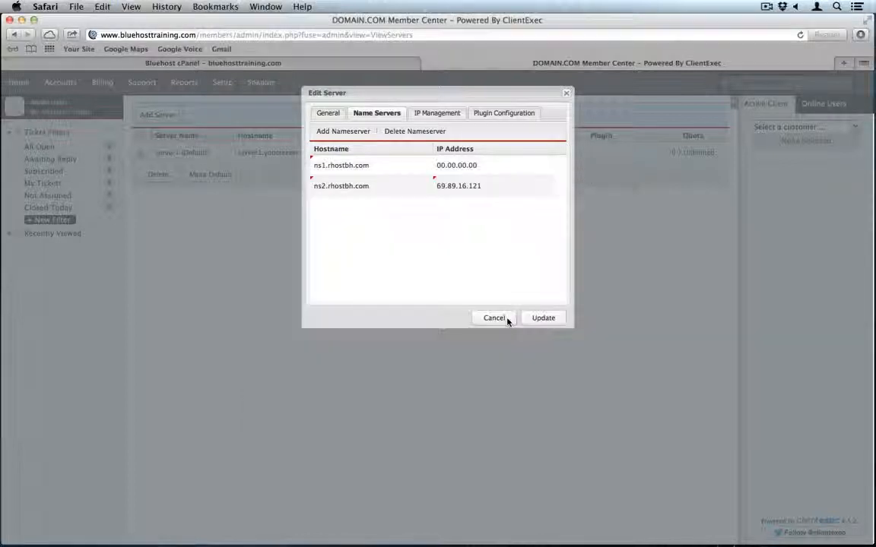
pyautogui.click(463, 170)
pyautogui.press('super+v')
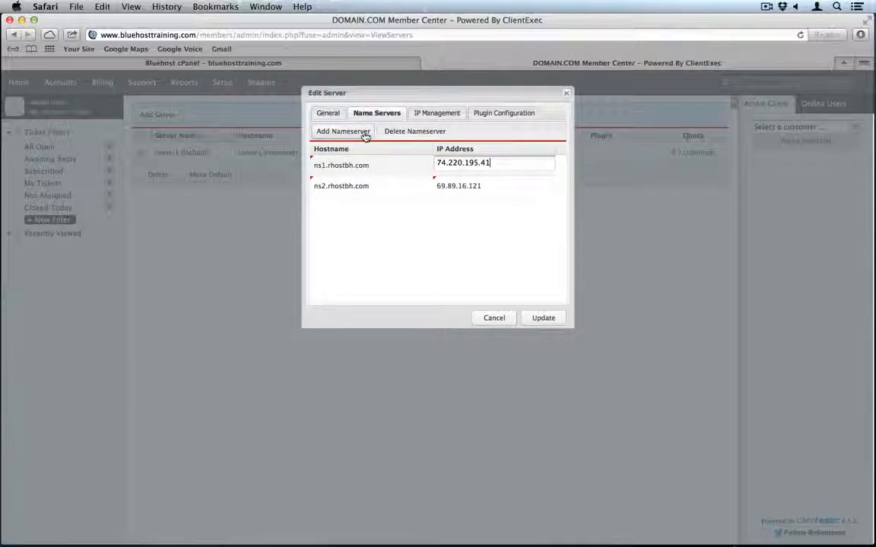
# - Show the server's plugin configuration settings, then return to the Bluehost cPanel tab
pyautogui.click(496, 114)
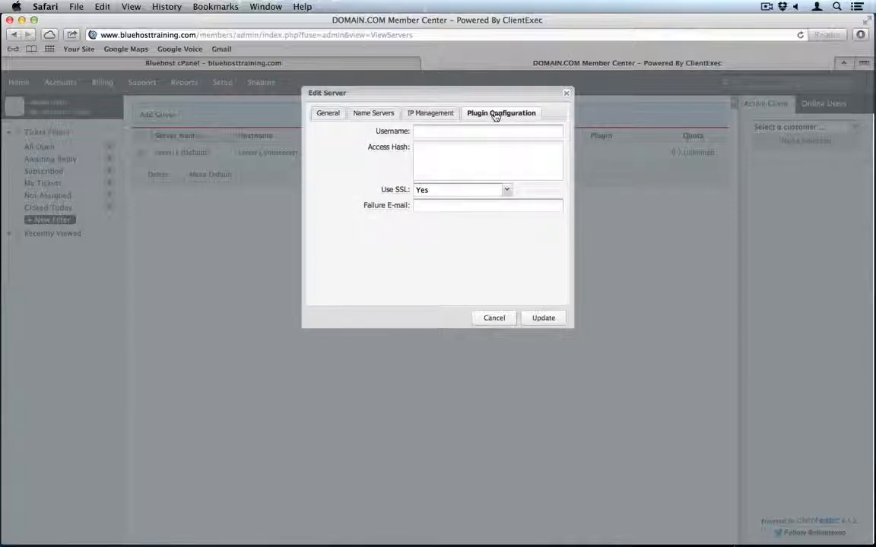
pyautogui.click(457, 131)
pyautogui.click(325, 64)
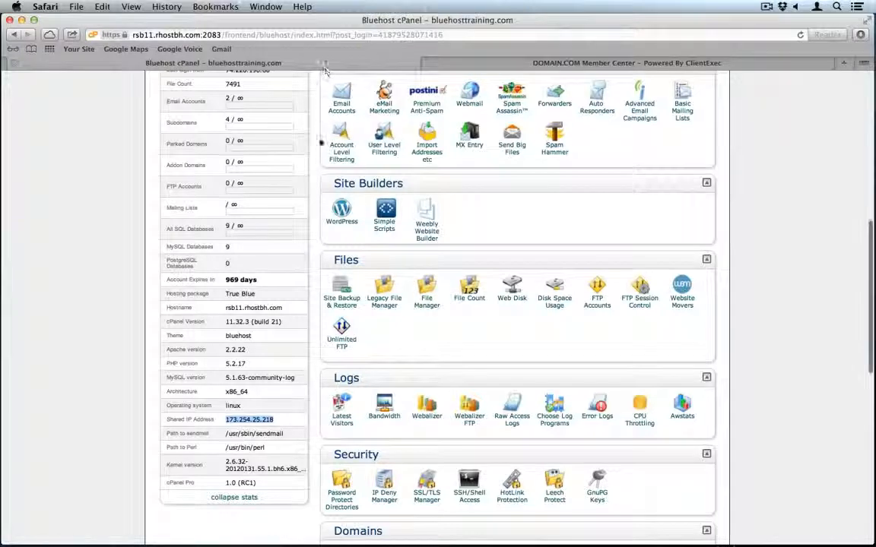
pyautogui.scroll(5, 323, 114)
pyautogui.scroll(4, 320, 151)
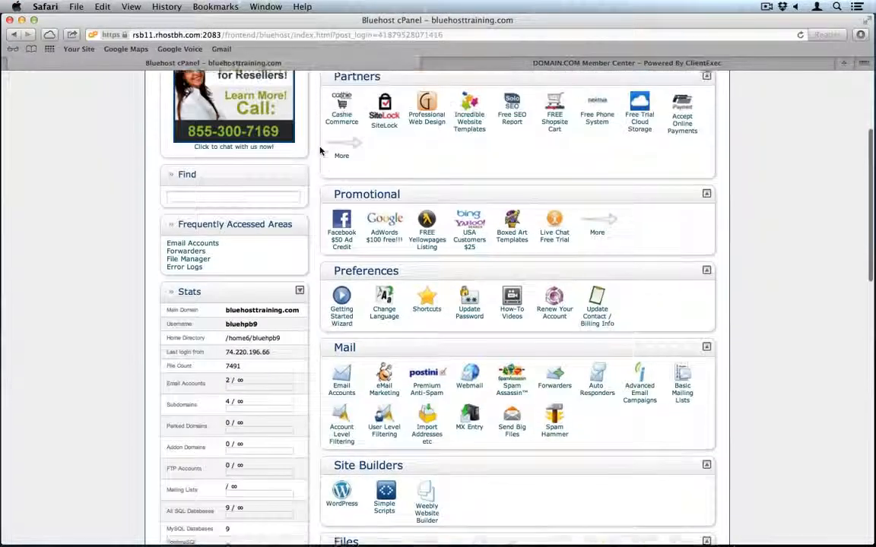
# - Open WebHost Manager at my.bluehost.com in a new browser tab
pyautogui.press('super+t')
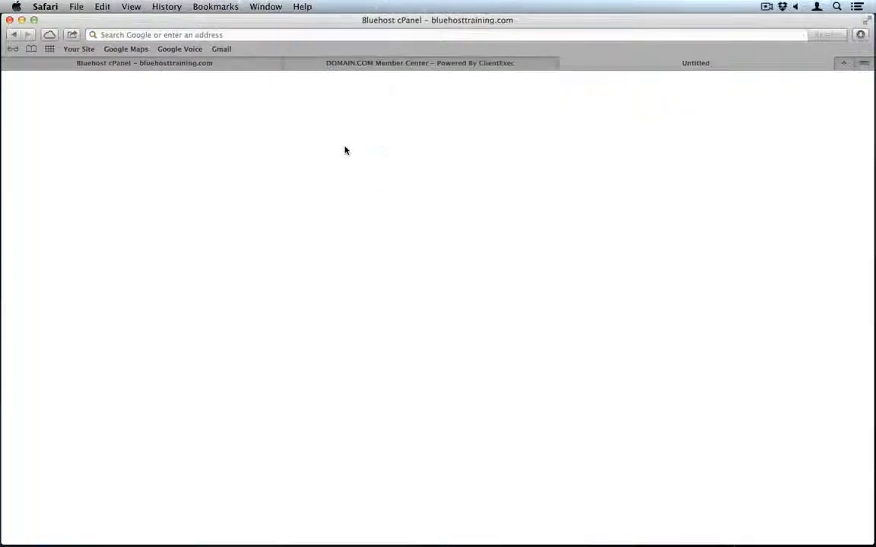
pyautogui.write('my.bluehost.com:2087')
pyautogui.press('Return')
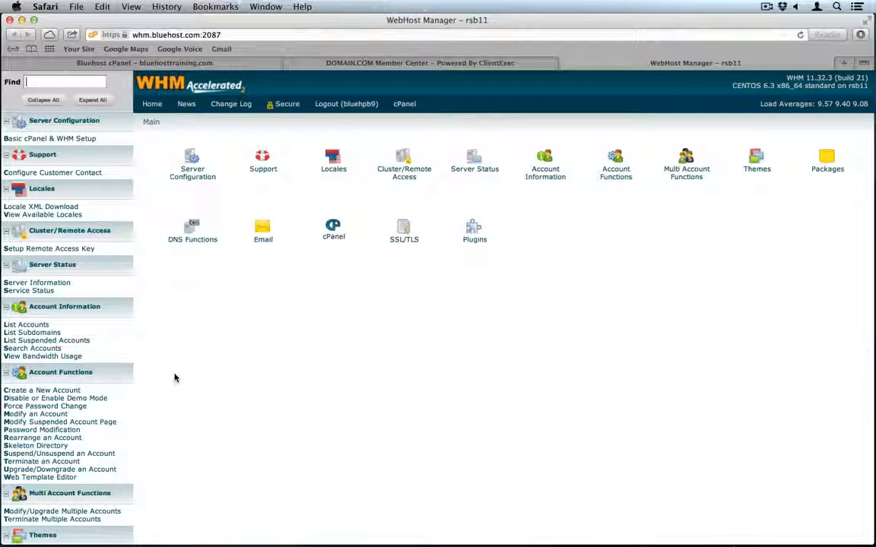
# - Open WHM's Setup Remote Access Key page and paste its username into ClientExec's plugin Username
pyautogui.click(49, 249)
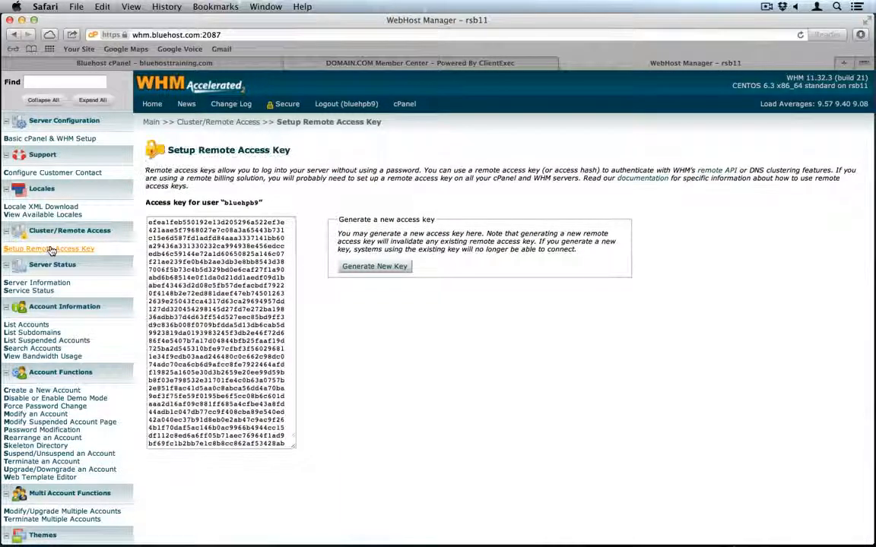
pyautogui.doubleClick(232, 203)
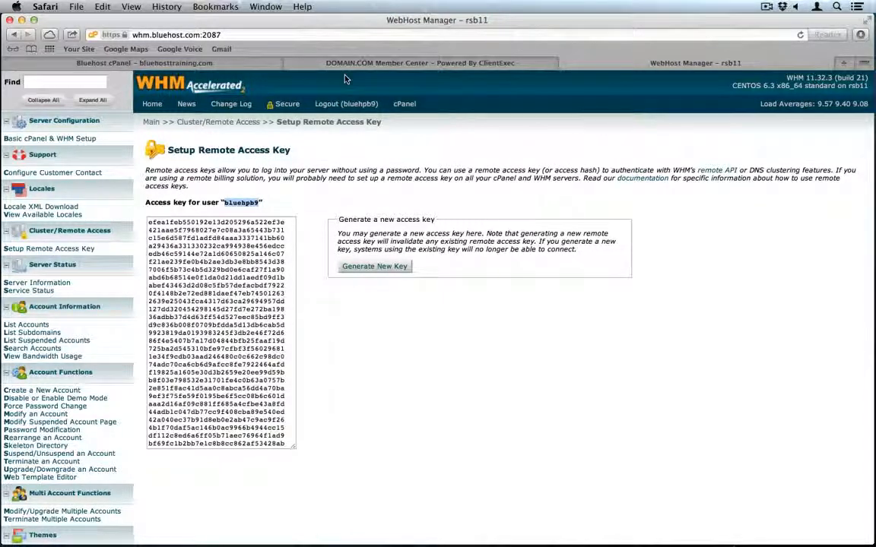
pyautogui.click(327, 61)
pyautogui.press('super+v')
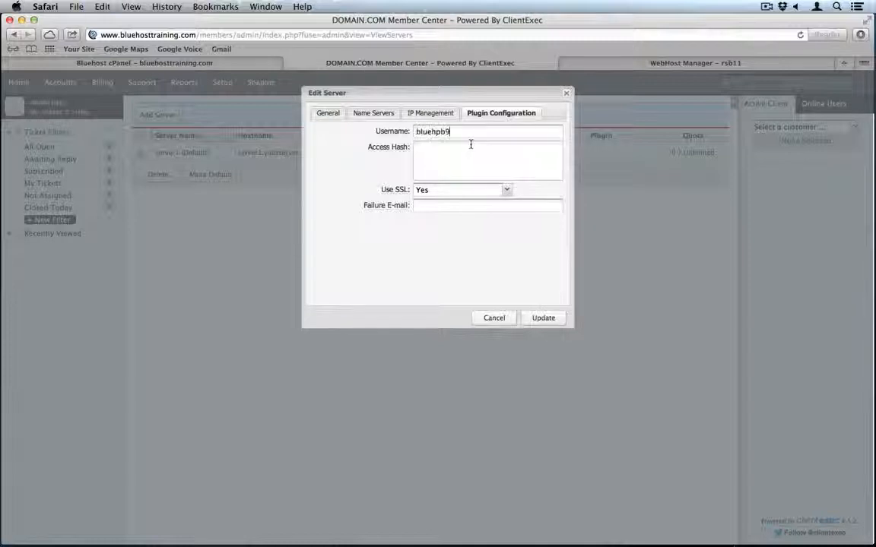
# - Select and copy the entire WHM remote access key
pyautogui.click(664, 64)
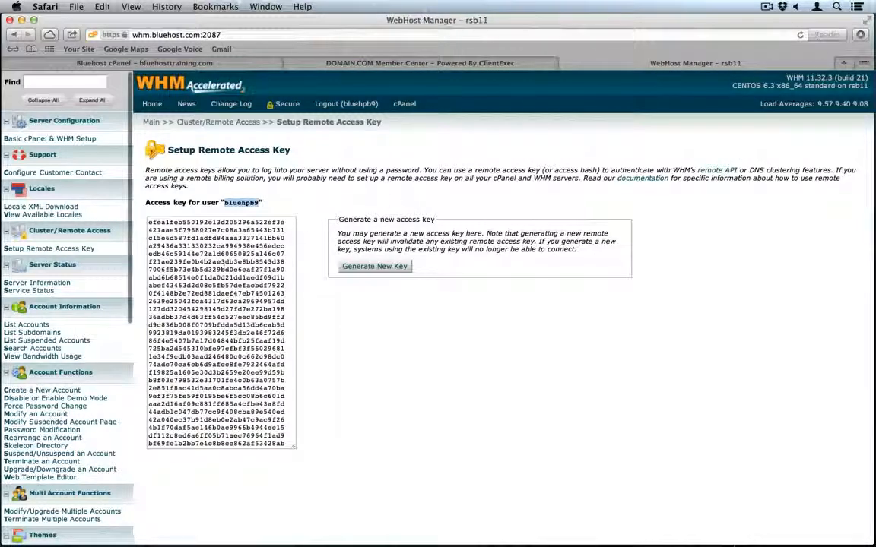
pyautogui.doubleClick(223, 261)
pyautogui.press('super+a')
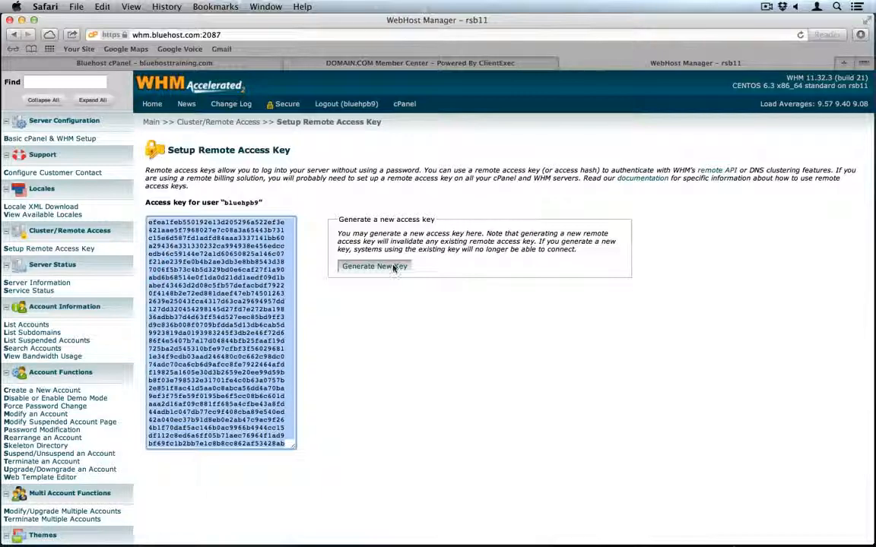
pyautogui.click(466, 66)
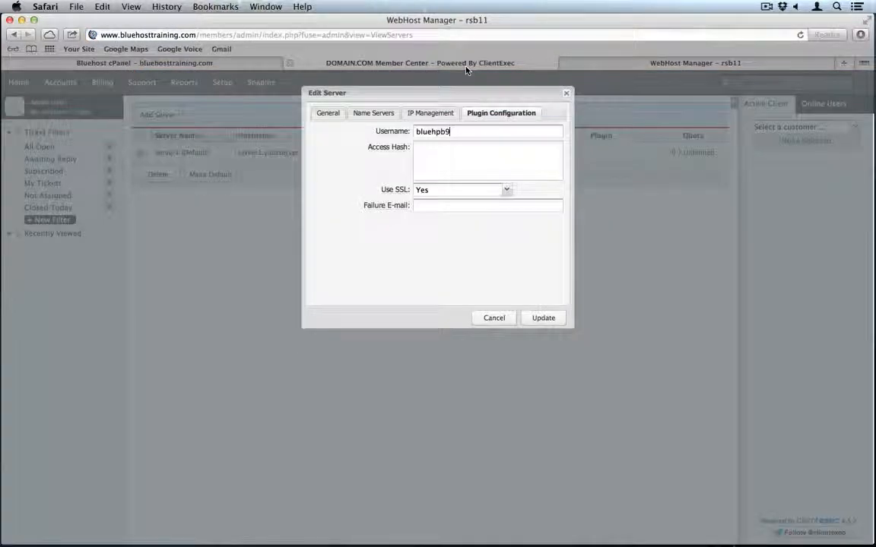
# - Paste the access key as Access Hash, enter a failure notification e-mail, and save the server
pyautogui.click(452, 161)
pyautogui.press('super+v')
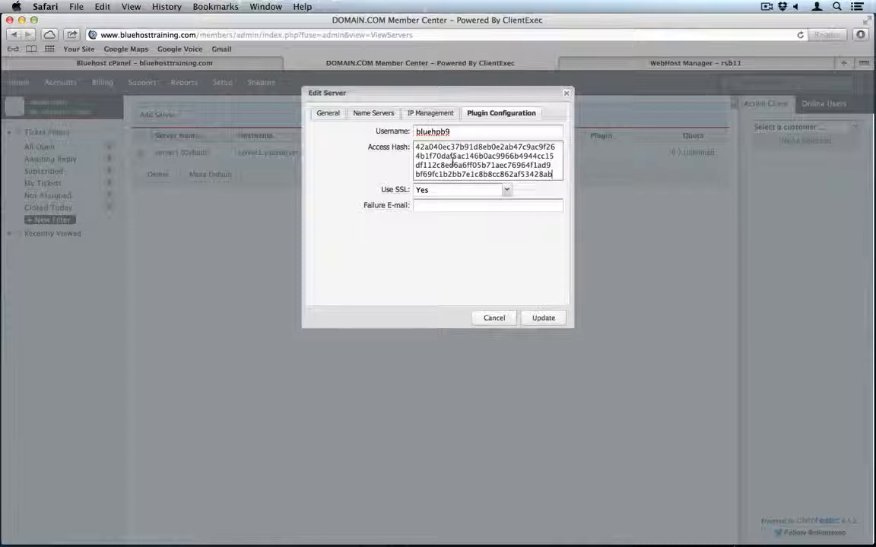
pyautogui.click(428, 207)
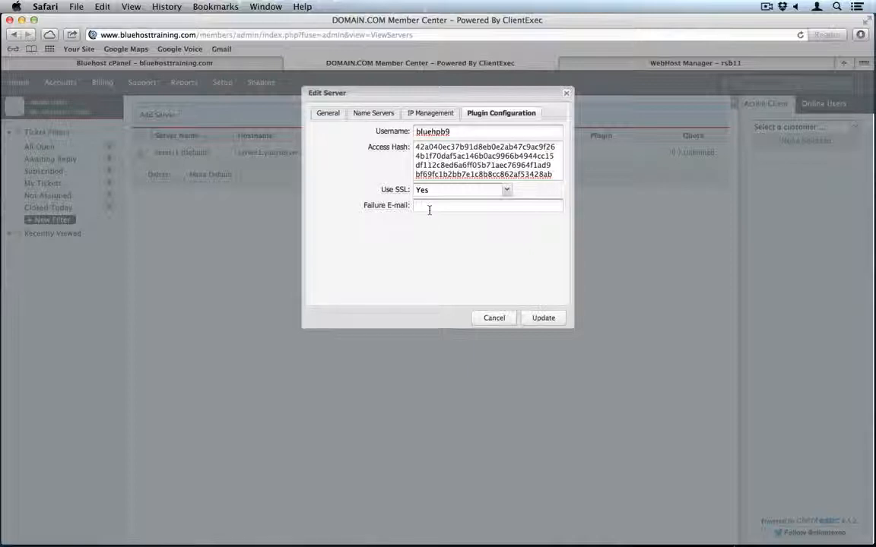
pyautogui.click(541, 318)
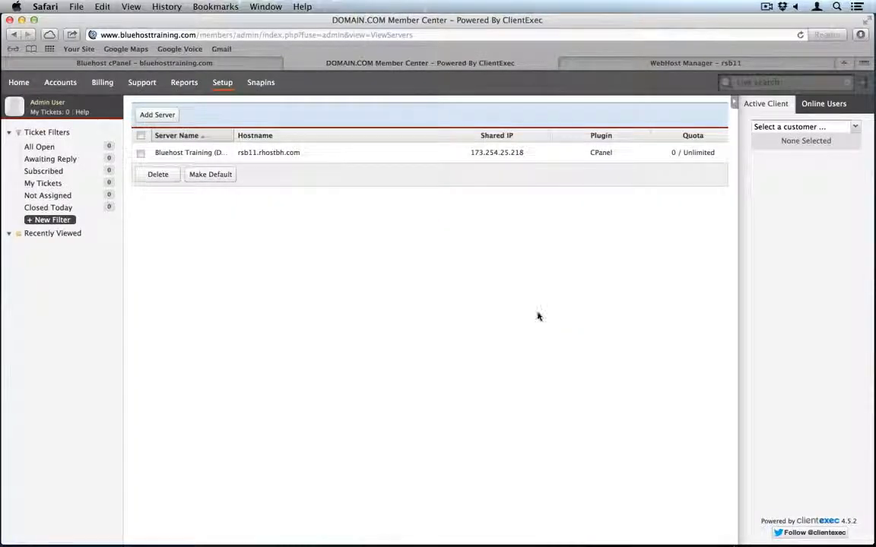
pyautogui.moveTo(225, 90)
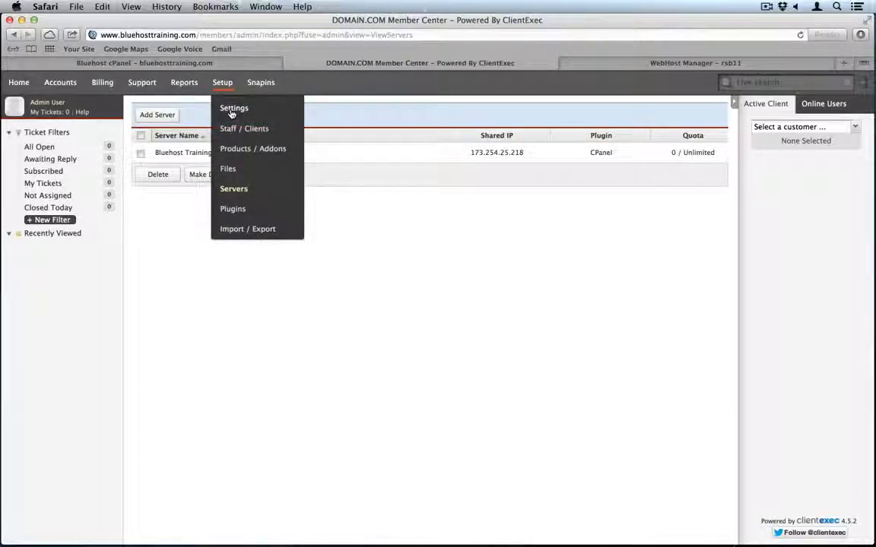
pyautogui.click(232, 110)
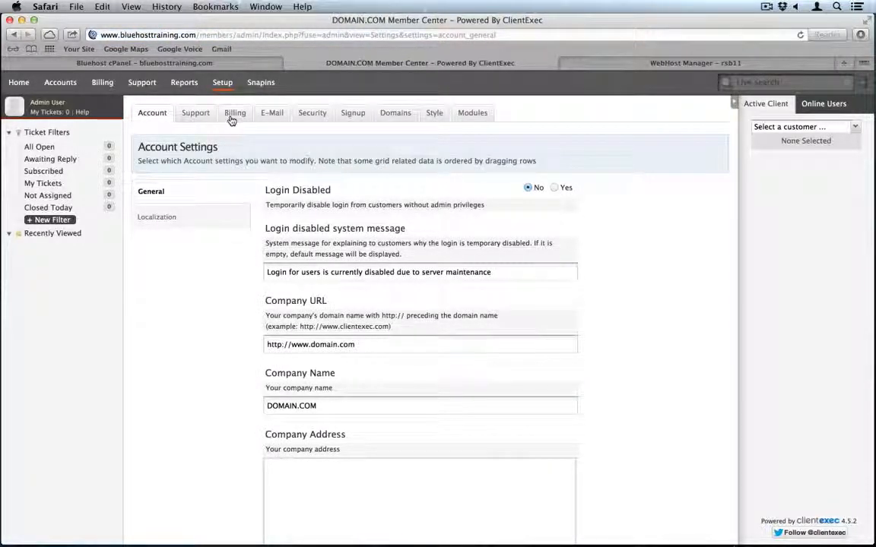
pyautogui.scroll(-1, 229, 308)
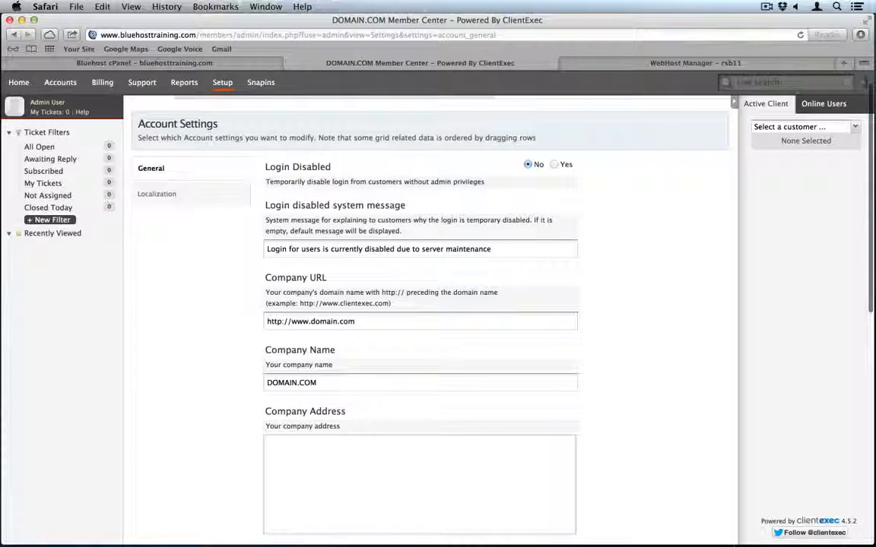
pyautogui.moveTo(311, 321); pyautogui.dragTo(377, 323)
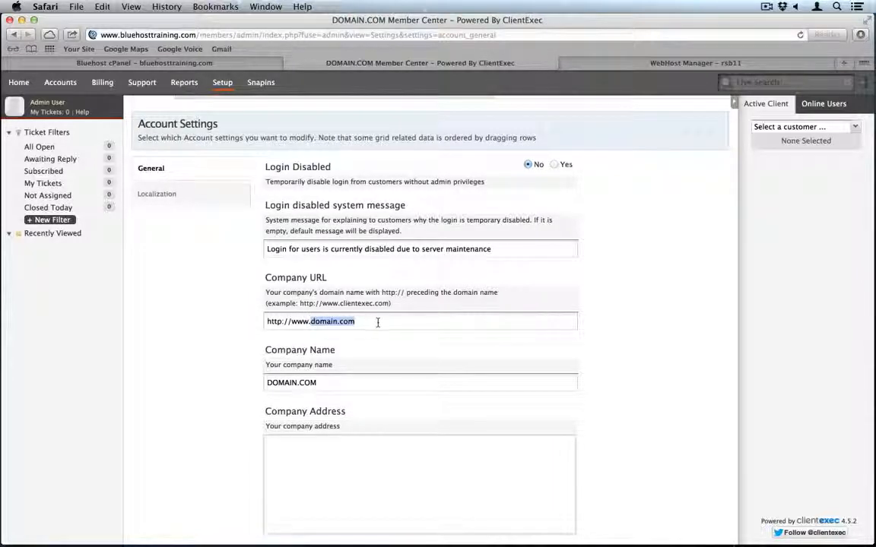
pyautogui.write('blueho')
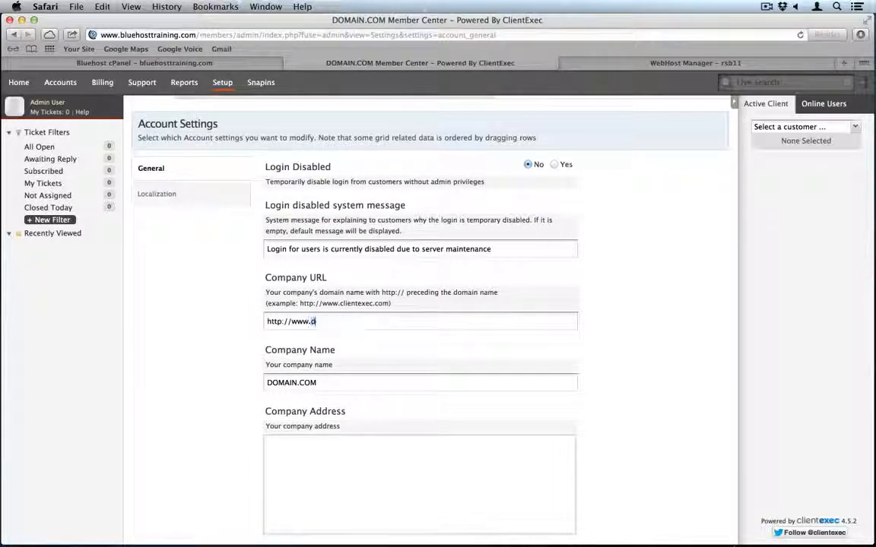
pyautogui.write('sttraining.com')
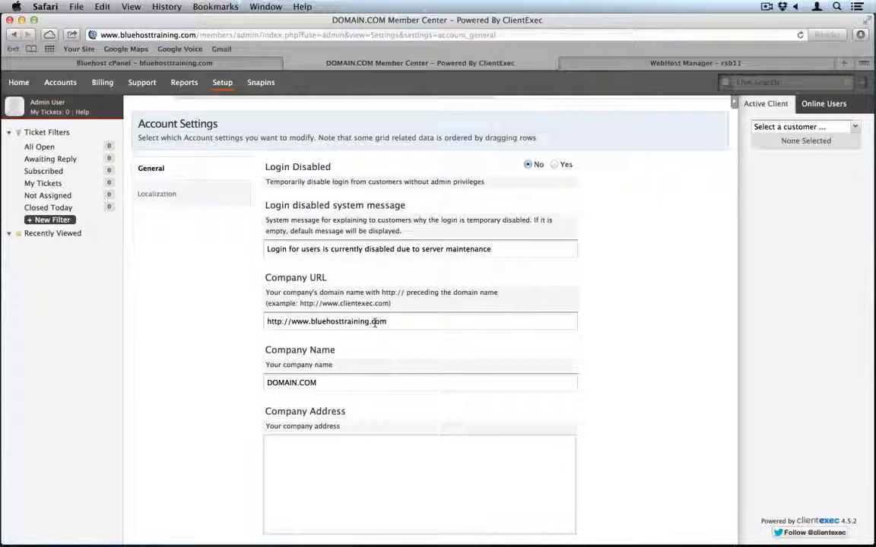
pyautogui.moveTo(387, 322); pyautogui.dragTo(309, 322)
pyautogui.press('super+c')
# - Rename the company to Bluehost Training and save the account settings
pyautogui.doubleClick(316, 382)
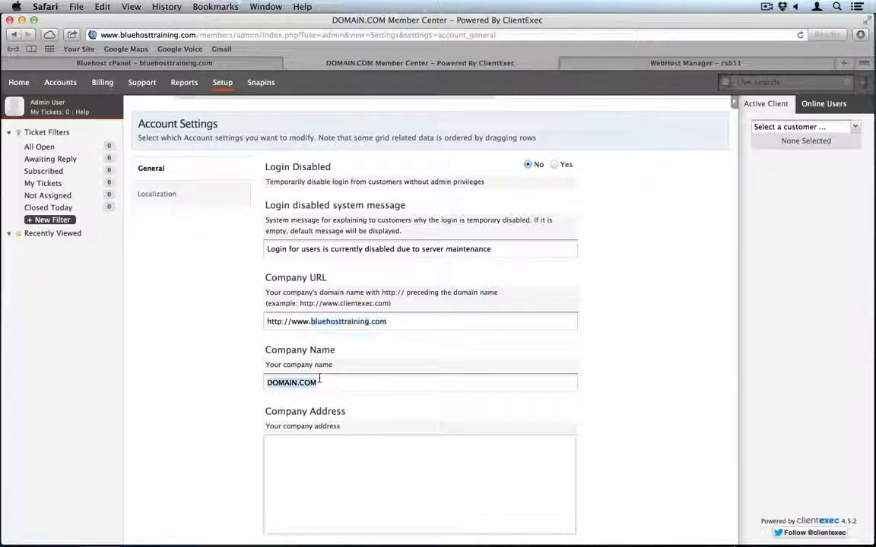
pyautogui.write('Bluehost Training')
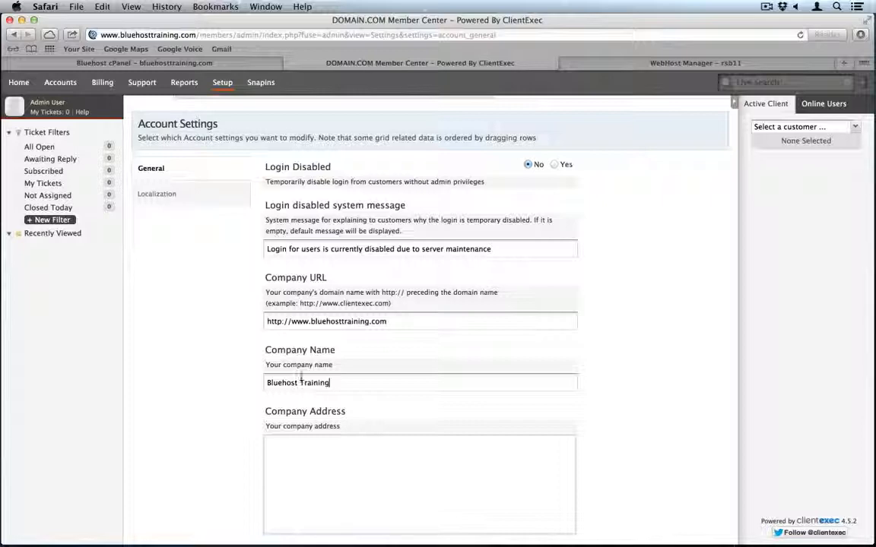
pyautogui.scroll(-15, 300, 378)
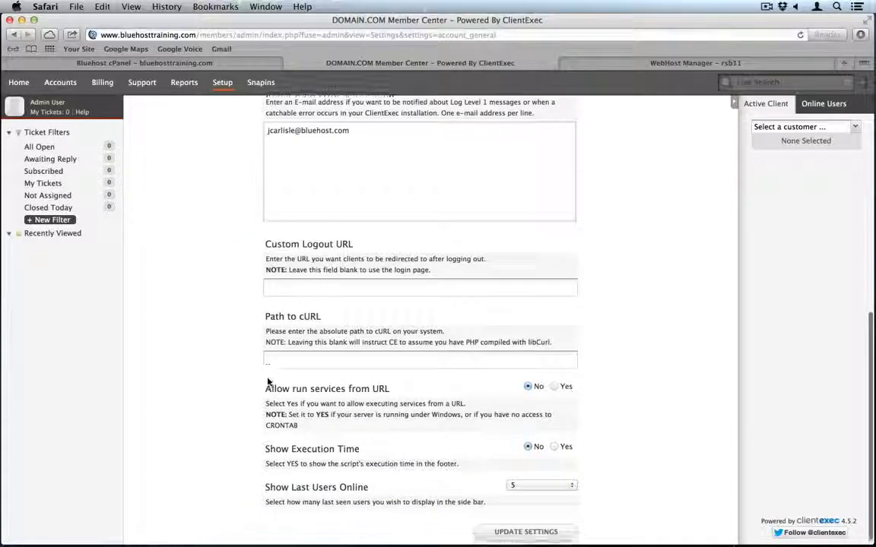
pyautogui.click(533, 532)
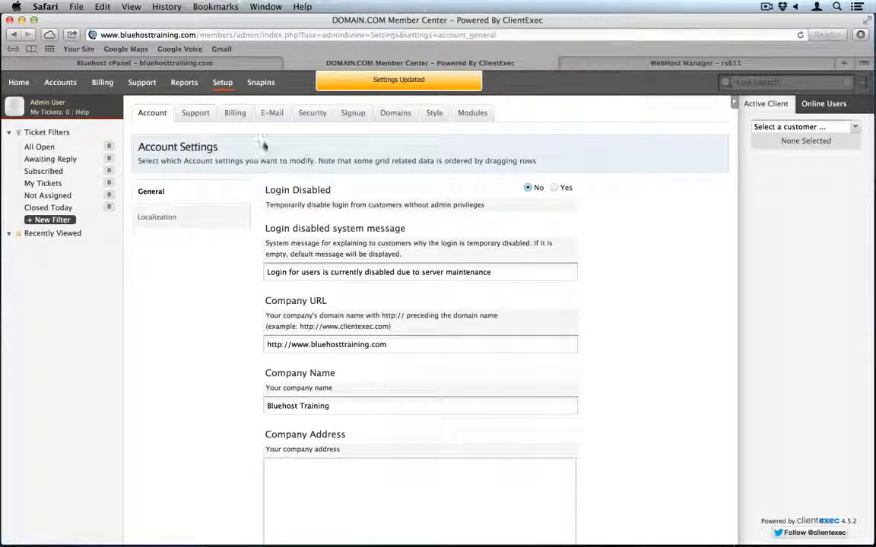
pyautogui.click(199, 116)
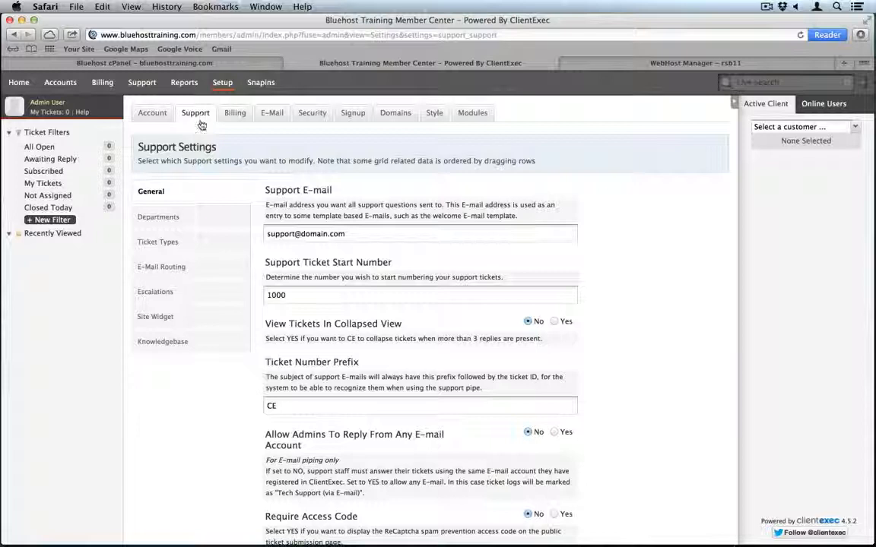
pyautogui.doubleClick(303, 235)
pyautogui.press('super+v')
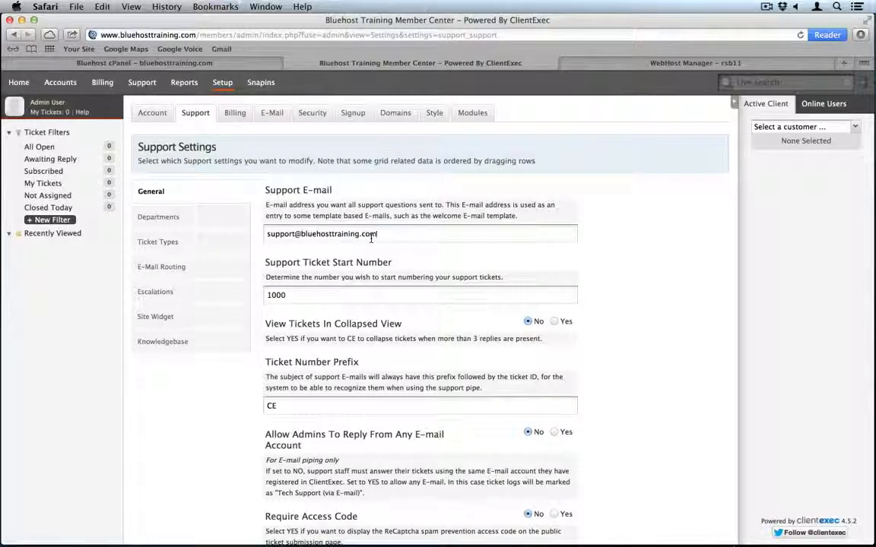
pyautogui.scroll(-10, 372, 238)
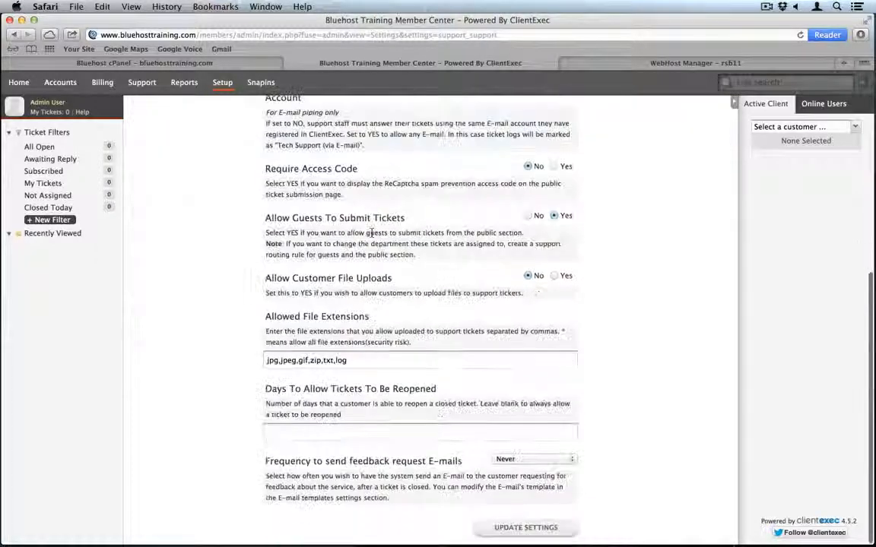
pyautogui.click(517, 527)
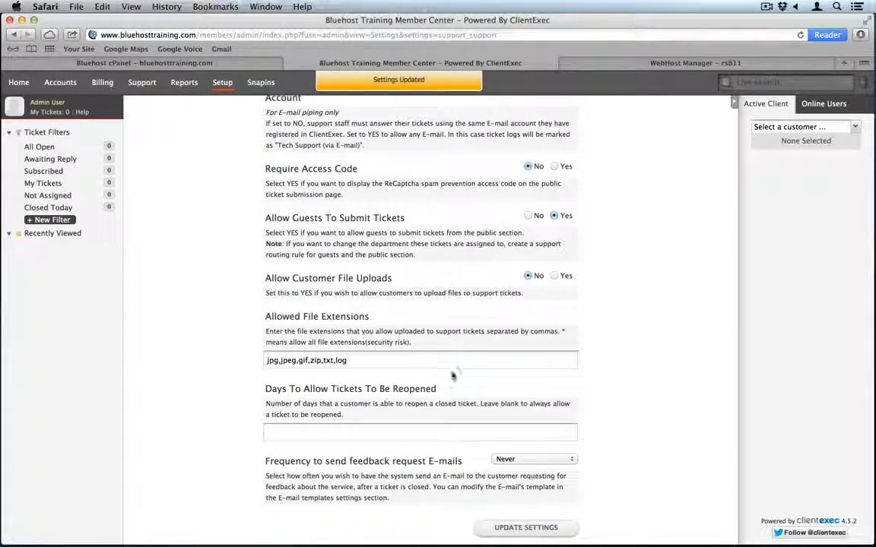
pyautogui.scroll(1, 320, 218)
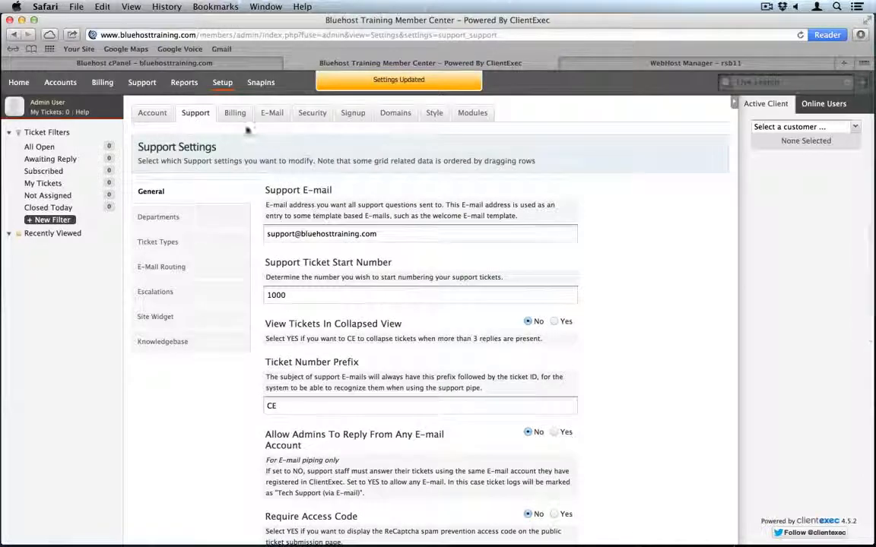
pyautogui.click(228, 113)
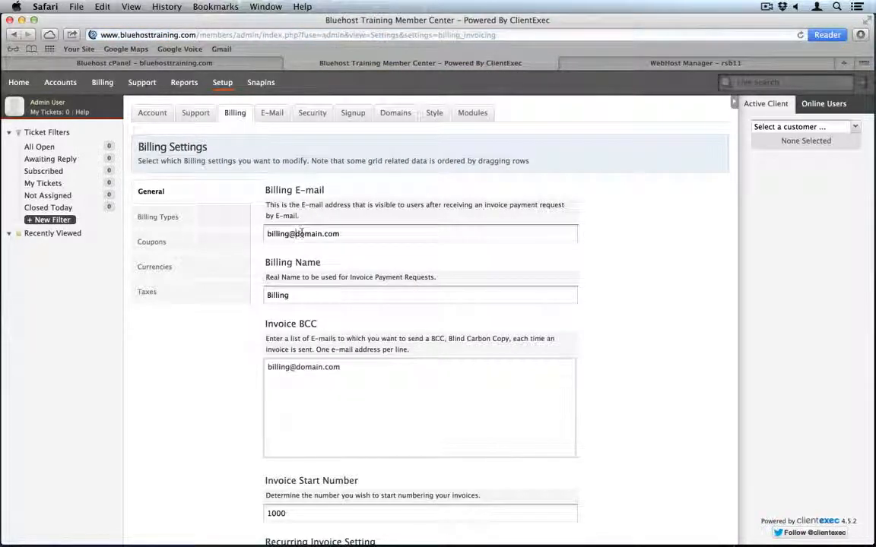
# - Paste the site's billing address into the billing e-mail and Invoice BCC fields, then save
pyautogui.moveTo(266, 233); pyautogui.dragTo(357, 234)
pyautogui.press('super+v')
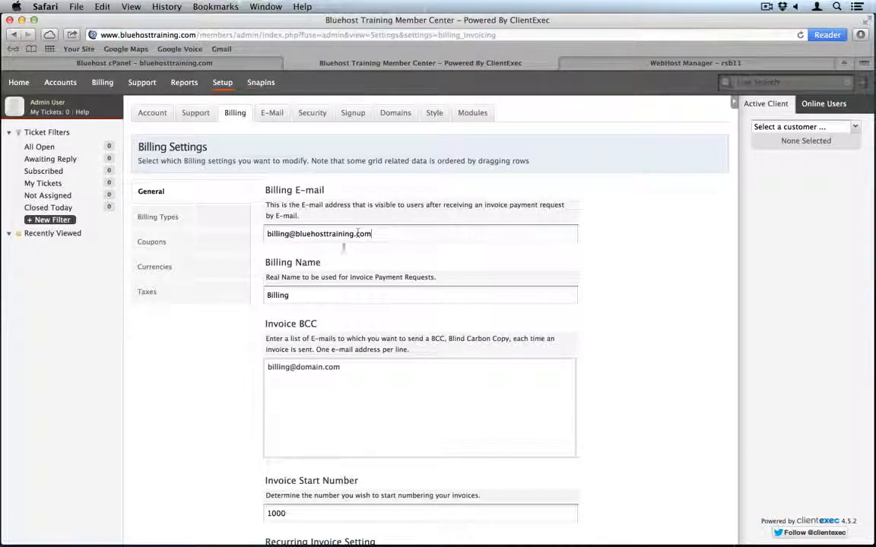
pyautogui.tripleClick(313, 364)
pyautogui.press('super+v')
pyautogui.scroll(-10, 363, 369)
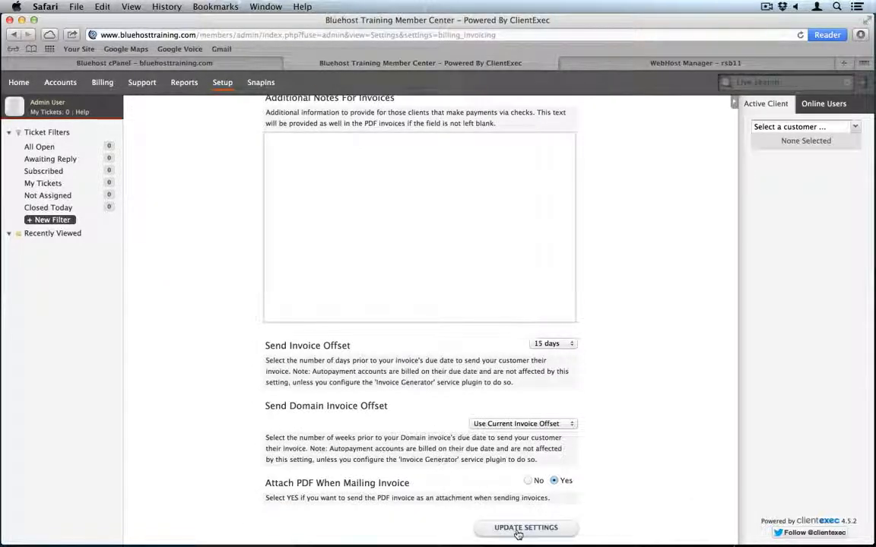
pyautogui.click(517, 532)
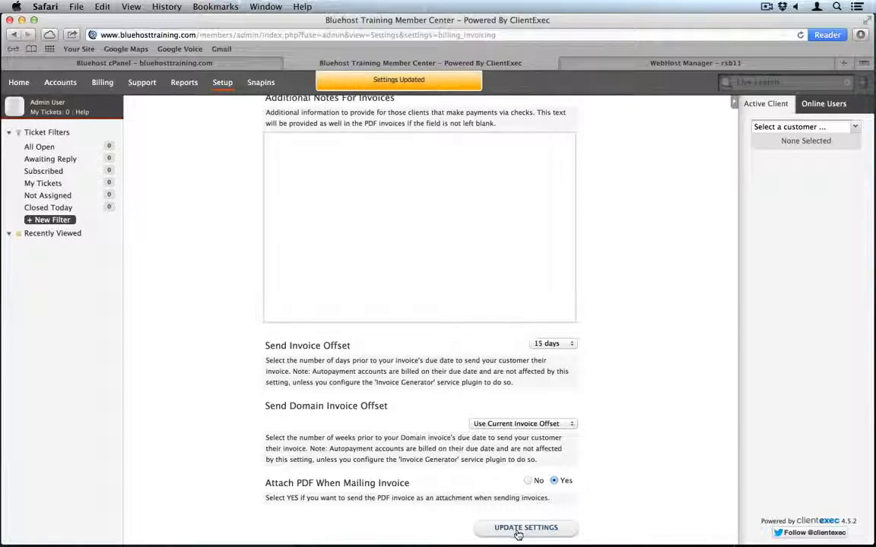
pyautogui.scroll(10, 517, 534)
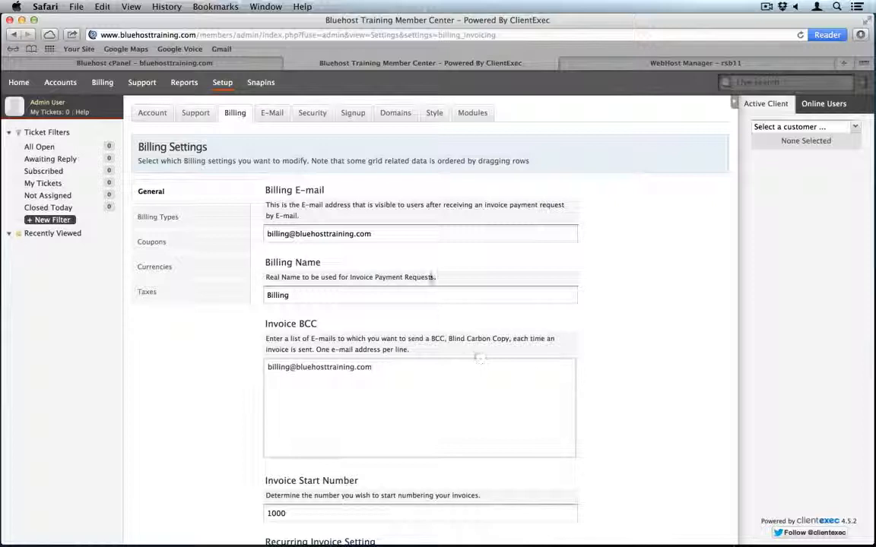
pyautogui.click(350, 112)
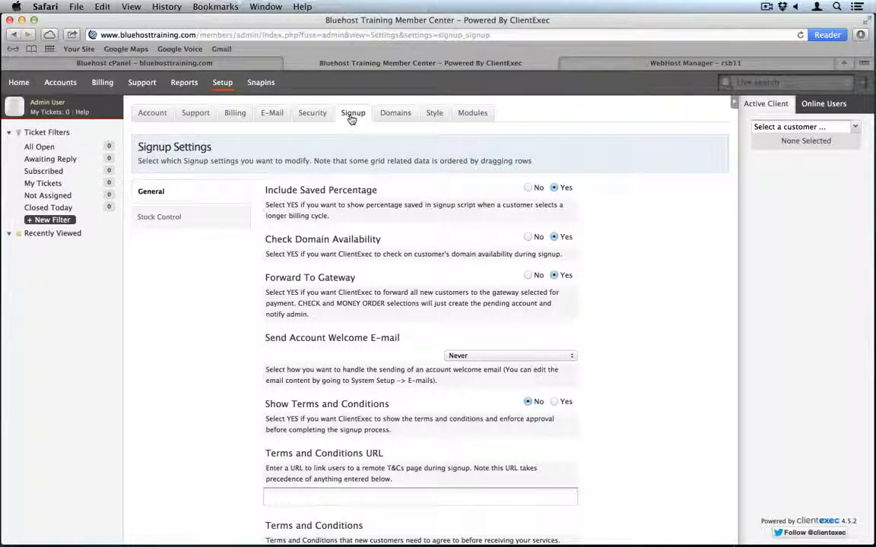
# - Set 'Prompt for domain username and password' to No and save the signup settings
pyautogui.scroll(-5, 375, 373)
pyautogui.scroll(-5, 375, 373)
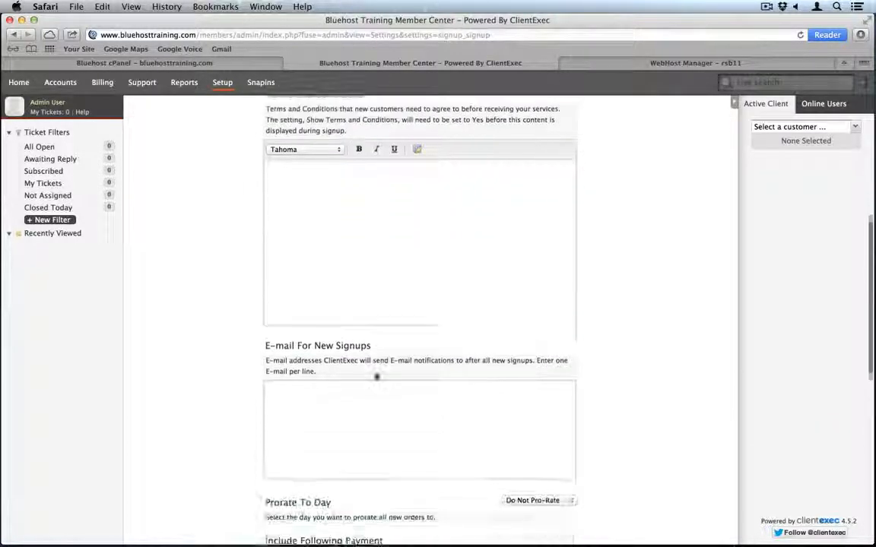
pyautogui.scroll(-3, 375, 377)
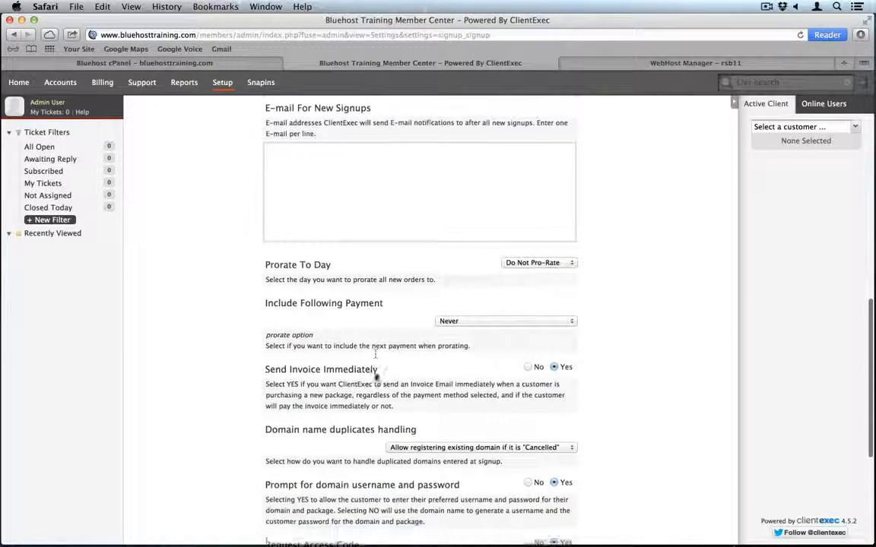
pyautogui.scroll(-1, 375, 378)
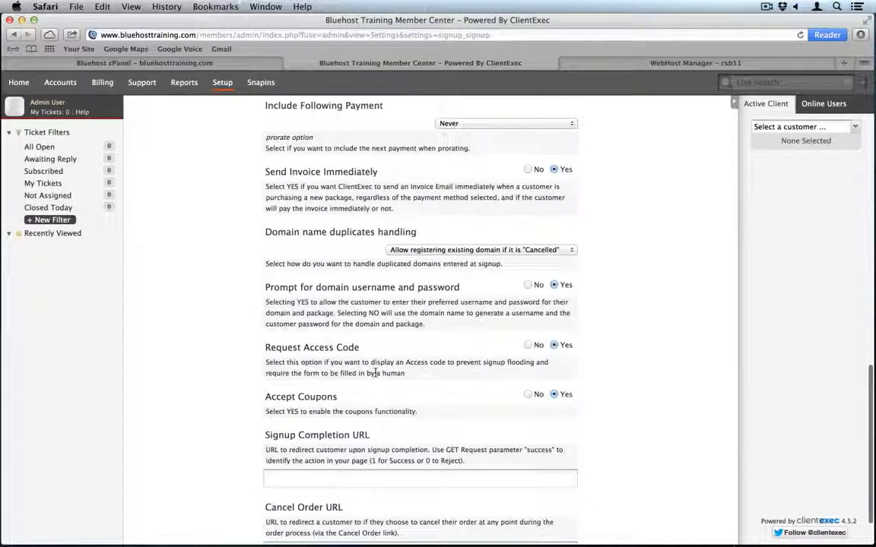
pyautogui.click(528, 285)
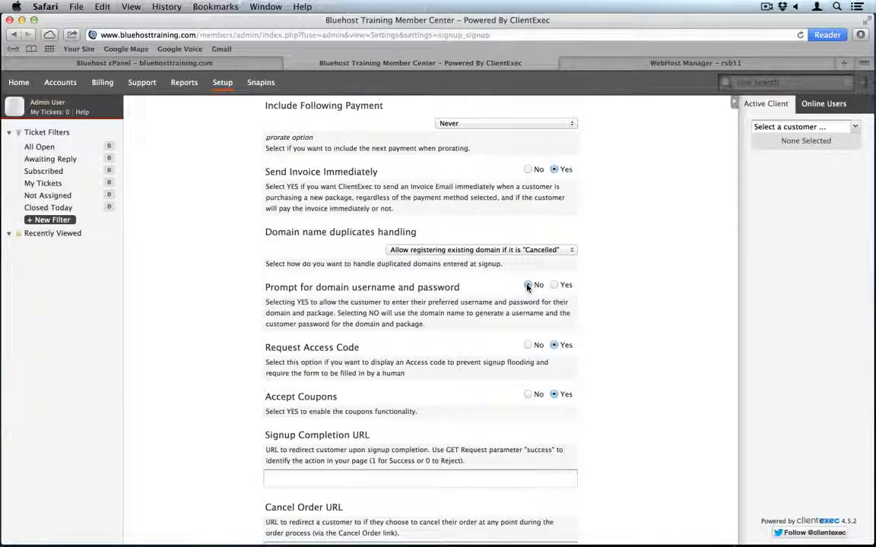
pyautogui.scroll(-3, 513, 336)
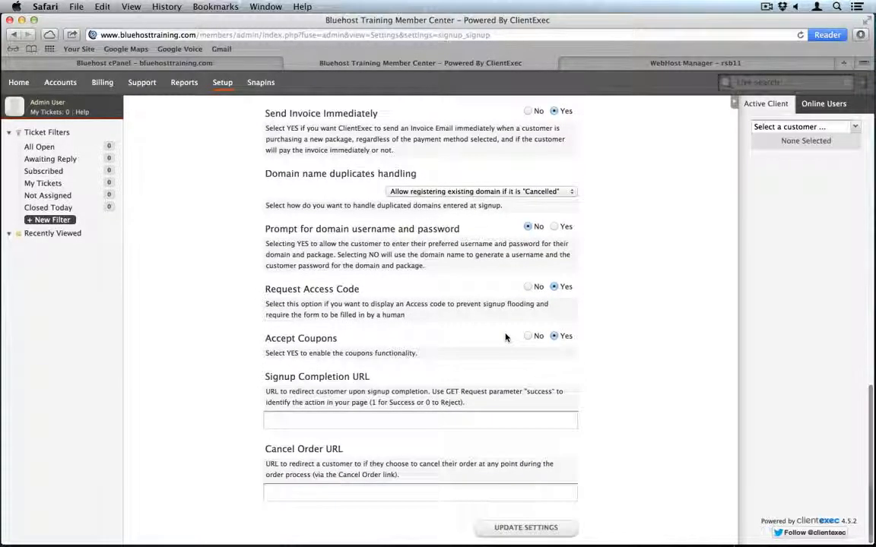
pyautogui.click(522, 529)
pyautogui.scroll(1, 479, 399)
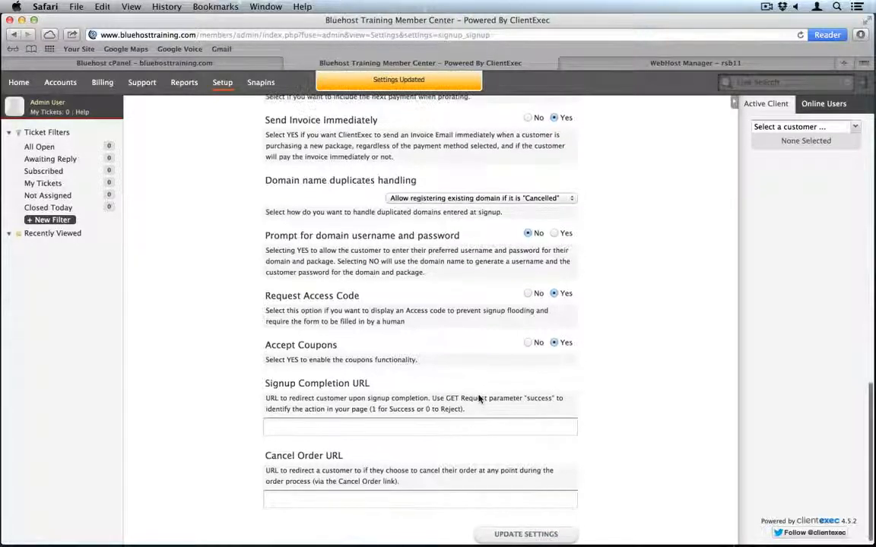
pyautogui.scroll(15, 479, 398)
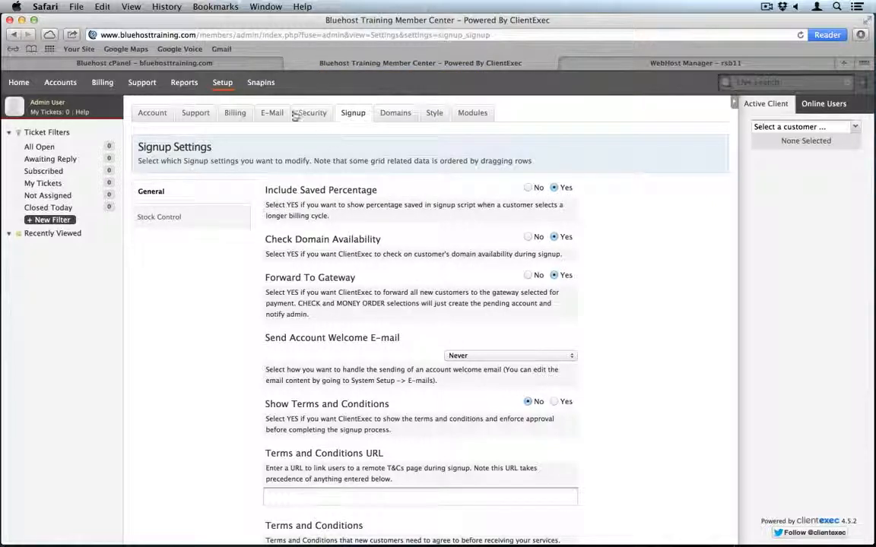
pyautogui.moveTo(225, 85)
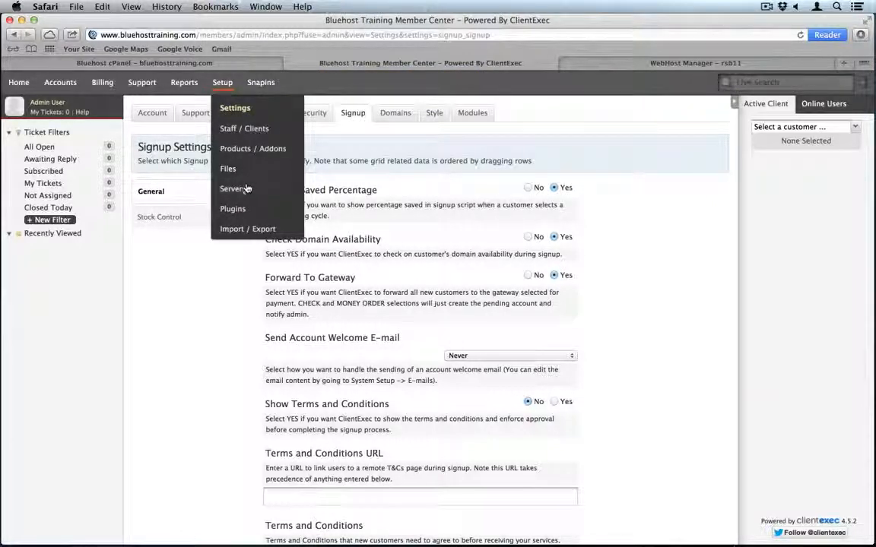
# - Set the Order Processor plugin's Enabled option to Yes and save it
pyautogui.click(242, 208)
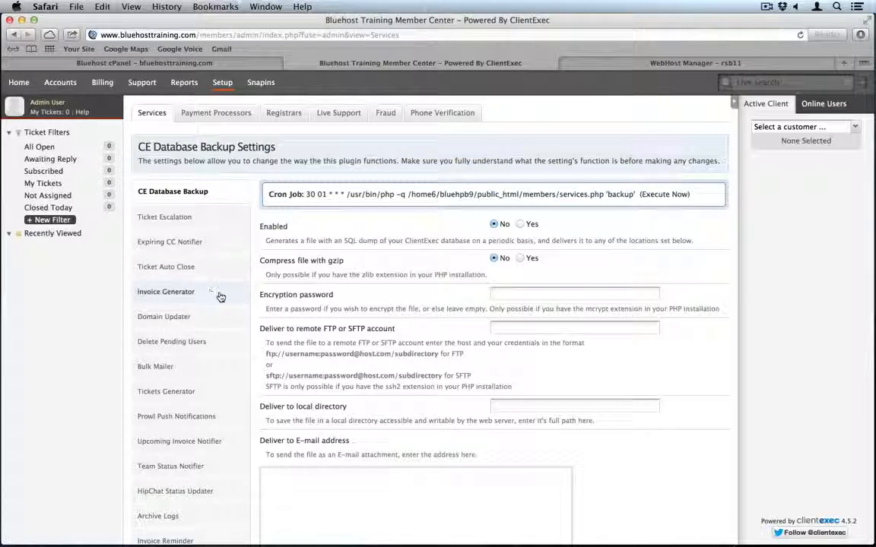
pyautogui.scroll(-1, 272, 352)
pyautogui.scroll(-5, 275, 352)
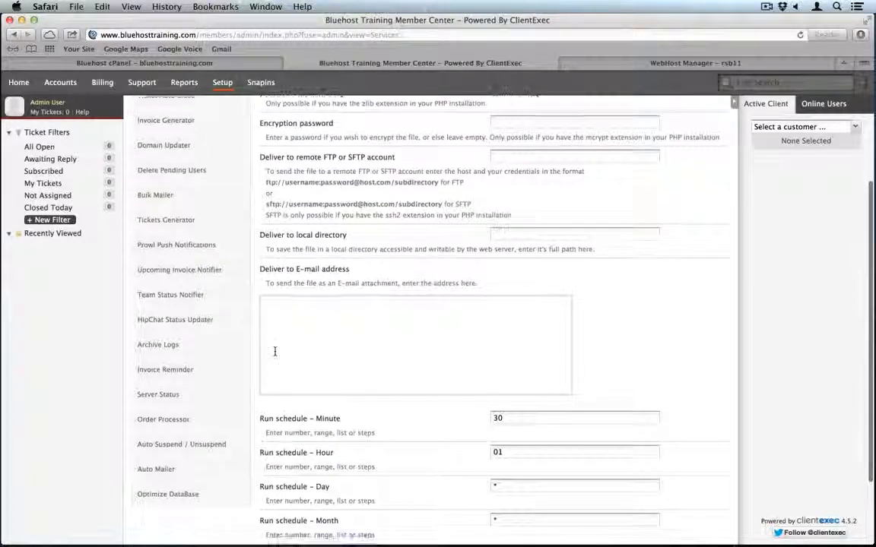
pyautogui.click(164, 419)
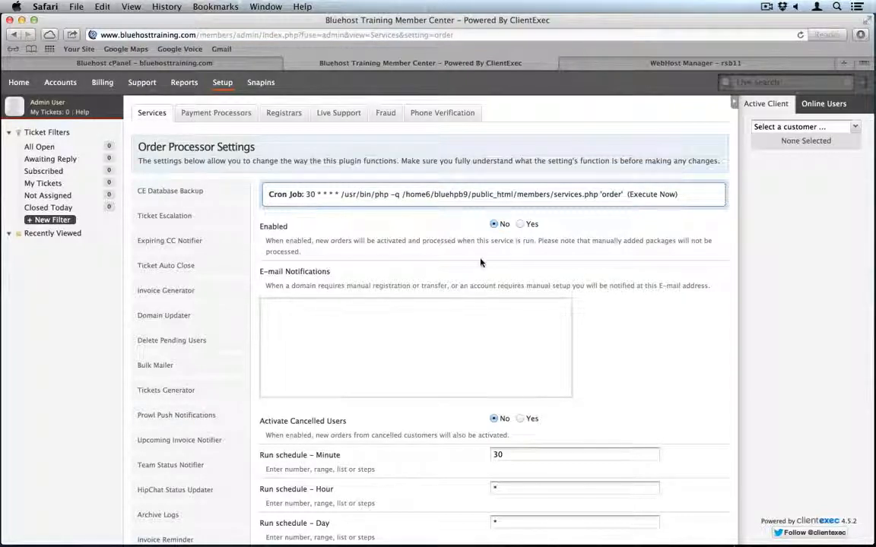
pyautogui.click(520, 224)
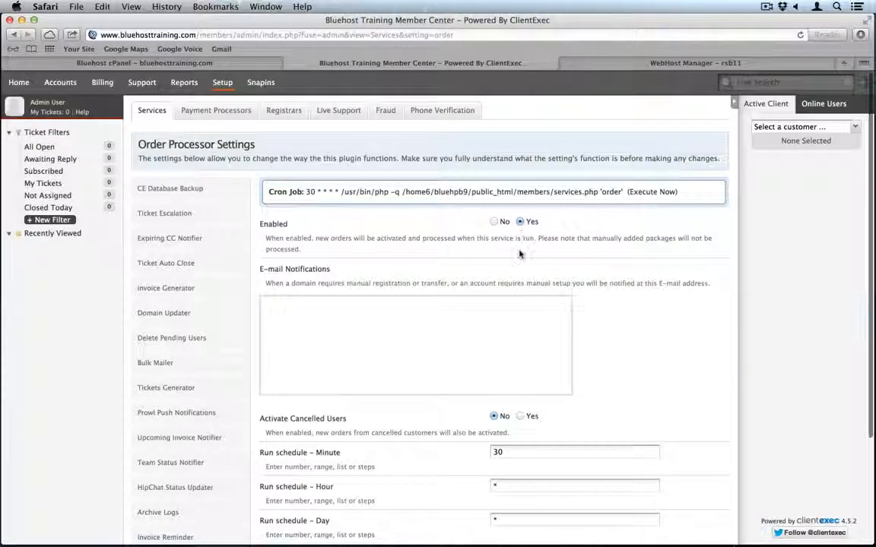
pyautogui.scroll(-5, 519, 235)
pyautogui.click(313, 509)
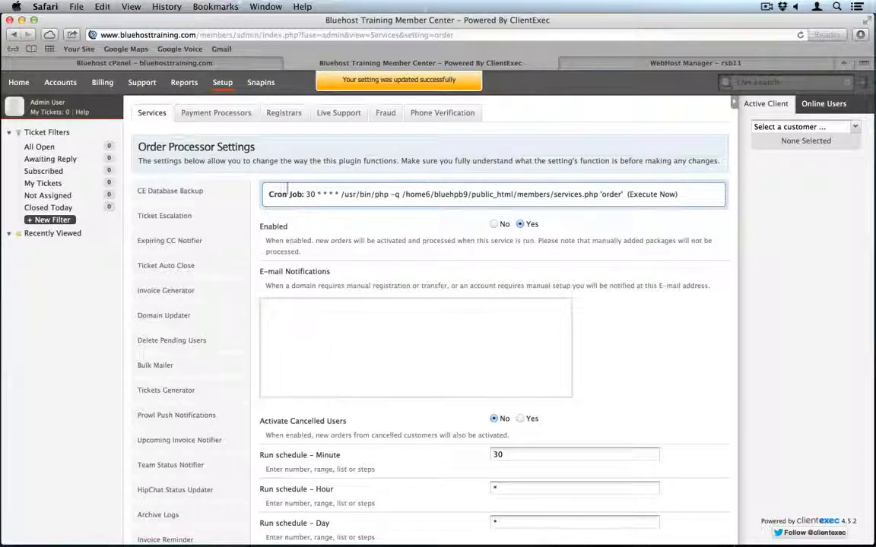
pyautogui.click(226, 117)
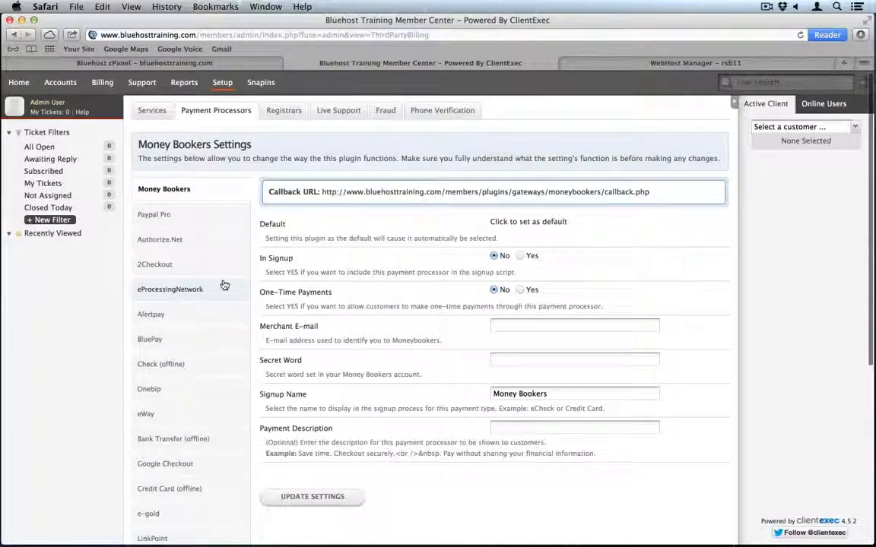
# - Set In Signup to Yes for the Check (offline) payment processor and save
pyautogui.scroll(-2, 182, 335)
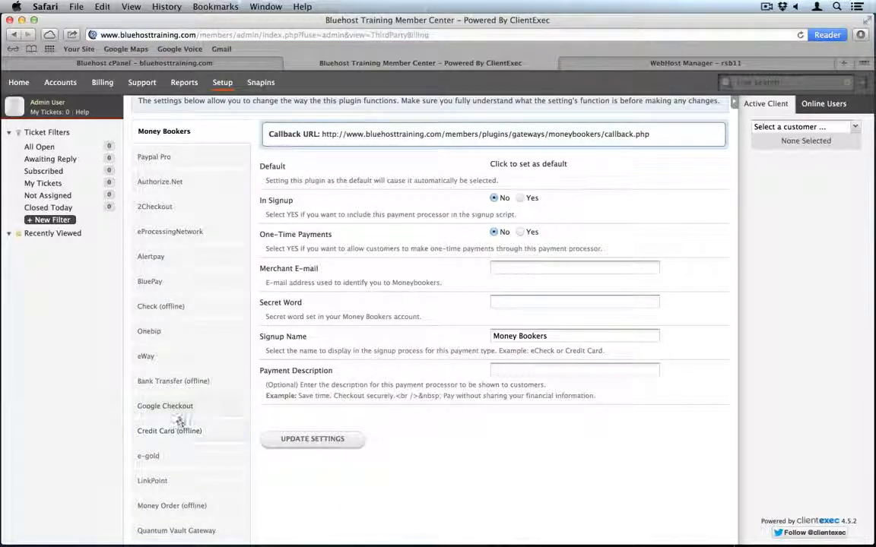
pyautogui.scroll(-2, 176, 441)
pyautogui.scroll(-5, 177, 442)
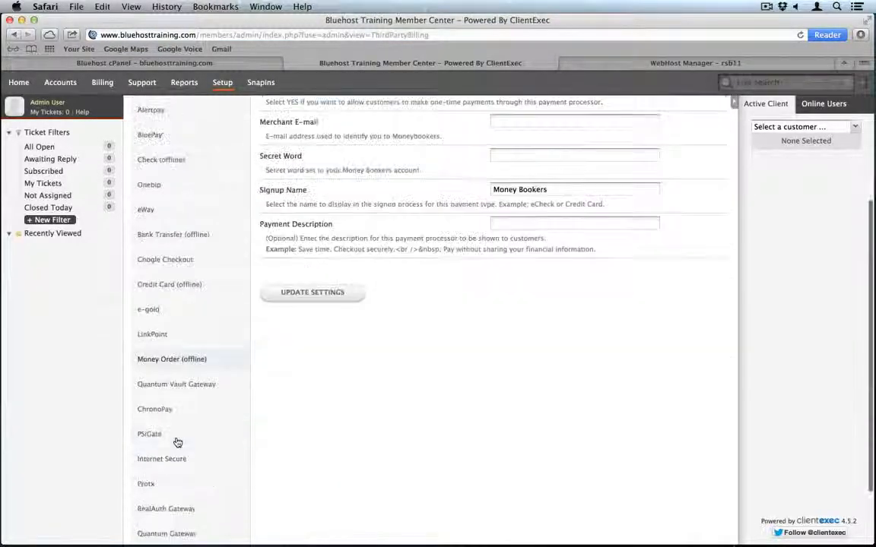
pyautogui.scroll(-2, 176, 443)
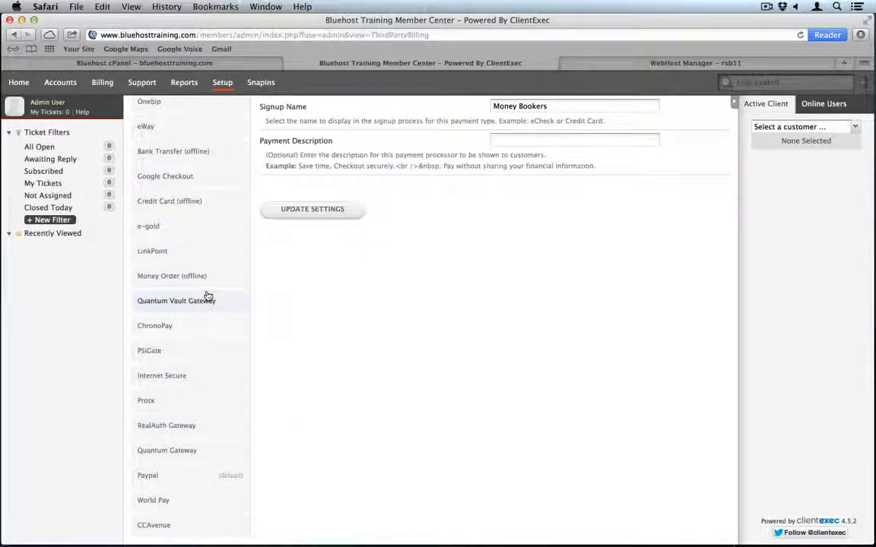
pyautogui.scroll(2, 207, 297)
pyautogui.scroll(4, 207, 296)
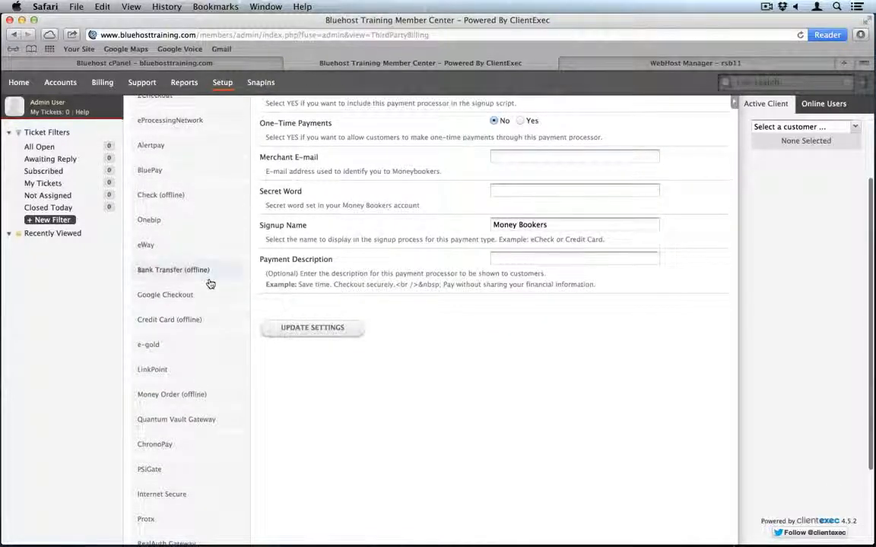
pyautogui.scroll(2, 209, 281)
pyautogui.click(203, 242)
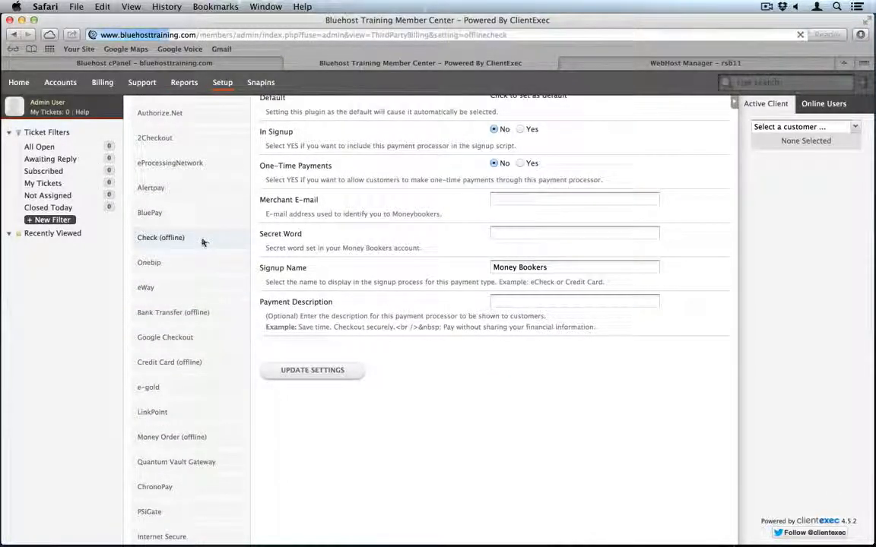
pyautogui.click(521, 270)
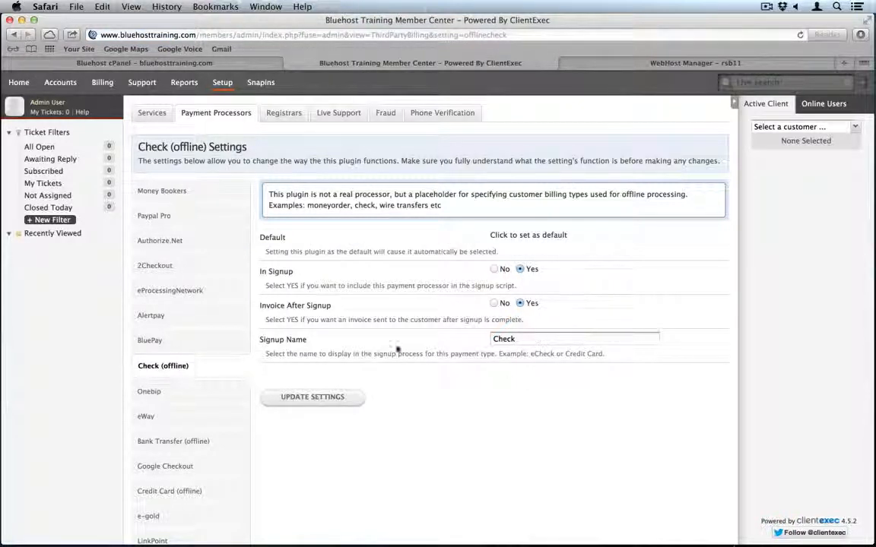
pyautogui.click(308, 402)
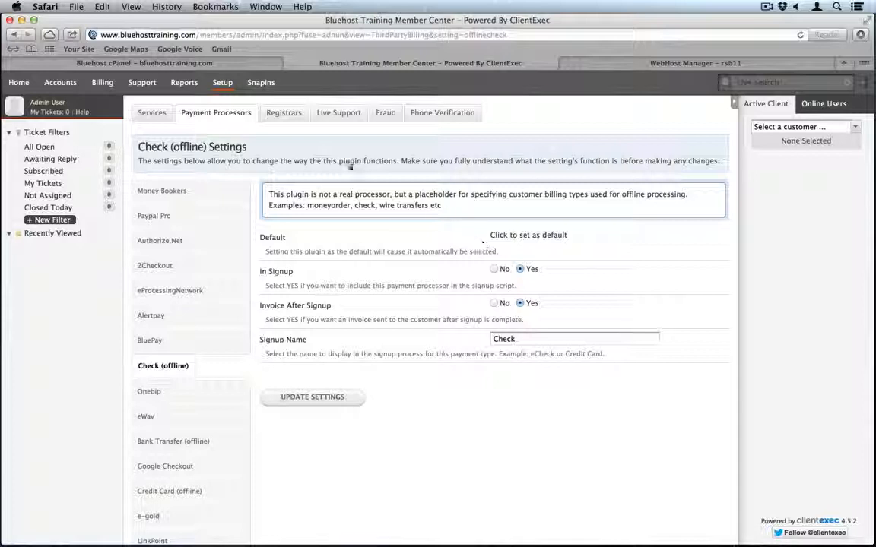
pyautogui.moveTo(222, 91)
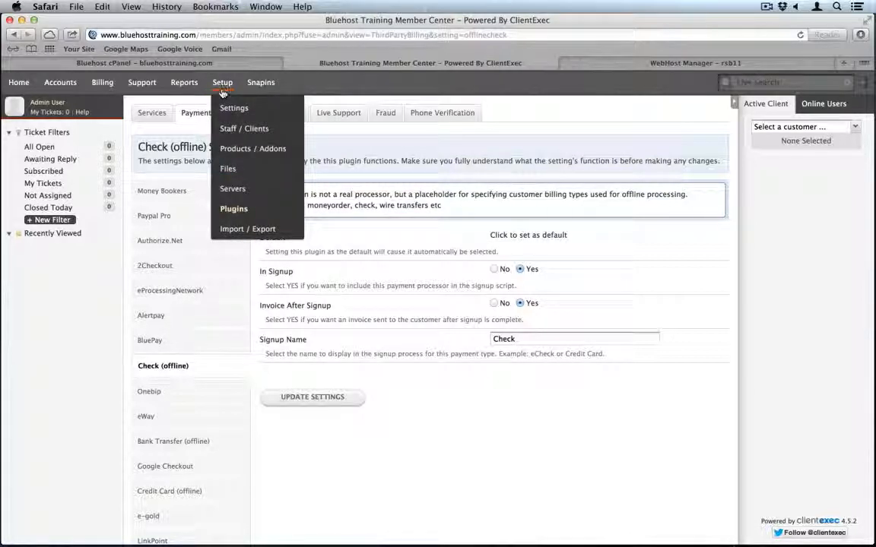
# - Rename the Standard hosting product to FrontPage
pyautogui.click(240, 156)
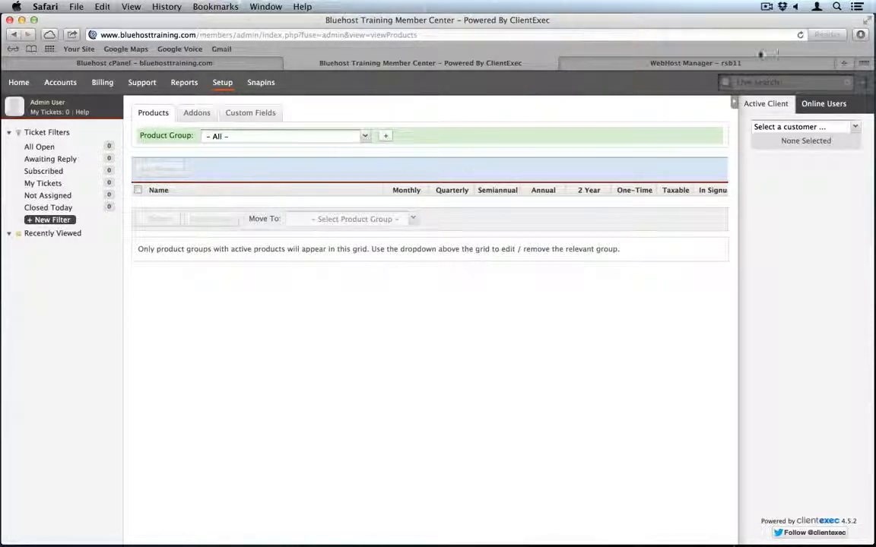
pyautogui.click(799, 35)
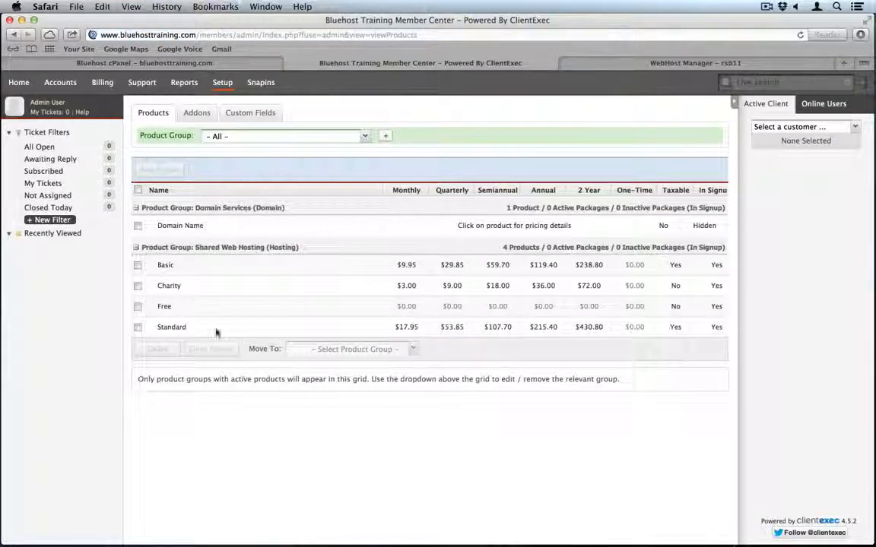
pyautogui.click(171, 328)
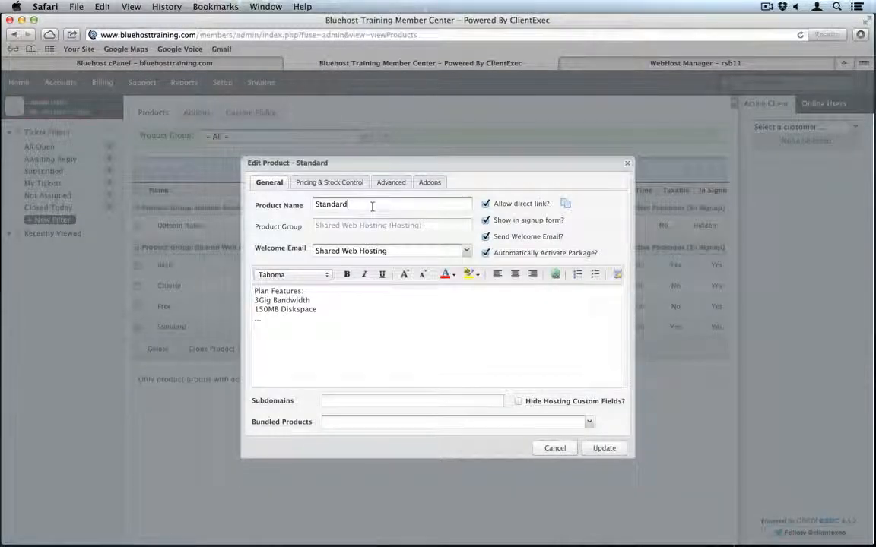
pyautogui.doubleClick(372, 206)
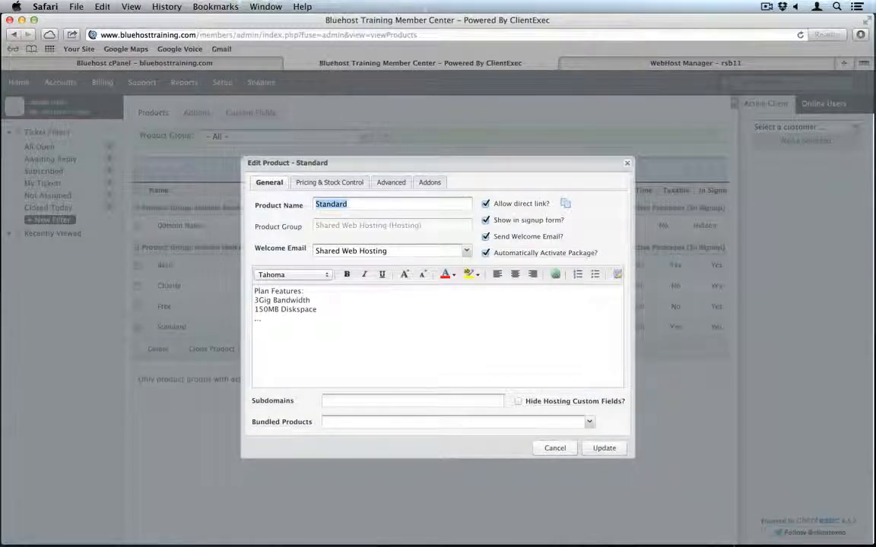
pyautogui.write('Front Pa')
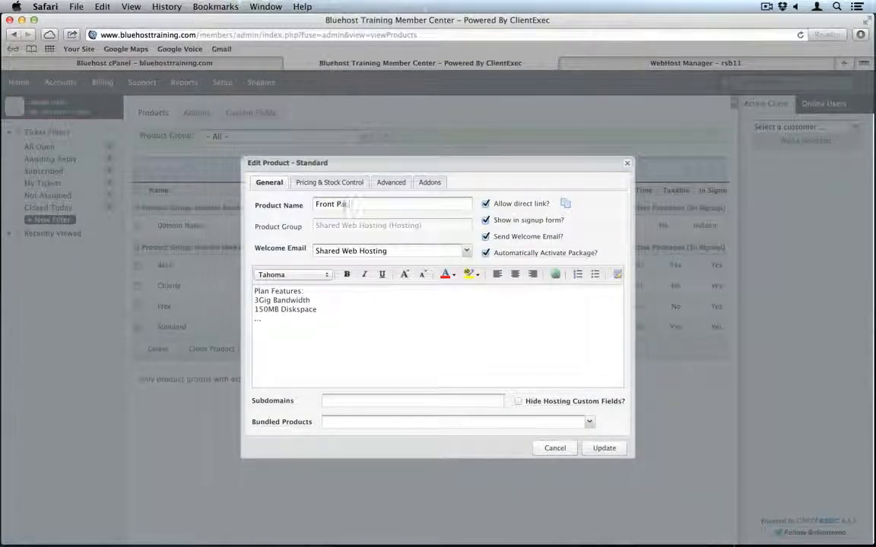
pyautogui.write('ge')
pyautogui.click(339, 204)
pyautogui.press('BackSpace')
# - Associate the Bluehost Training (cpanel) server with the product in its Advanced settings
pyautogui.click(332, 184)
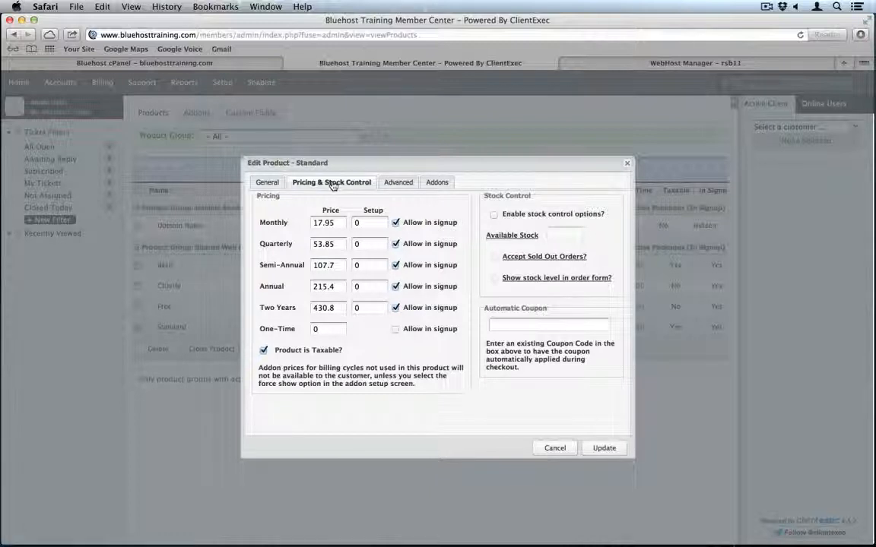
pyautogui.click(405, 184)
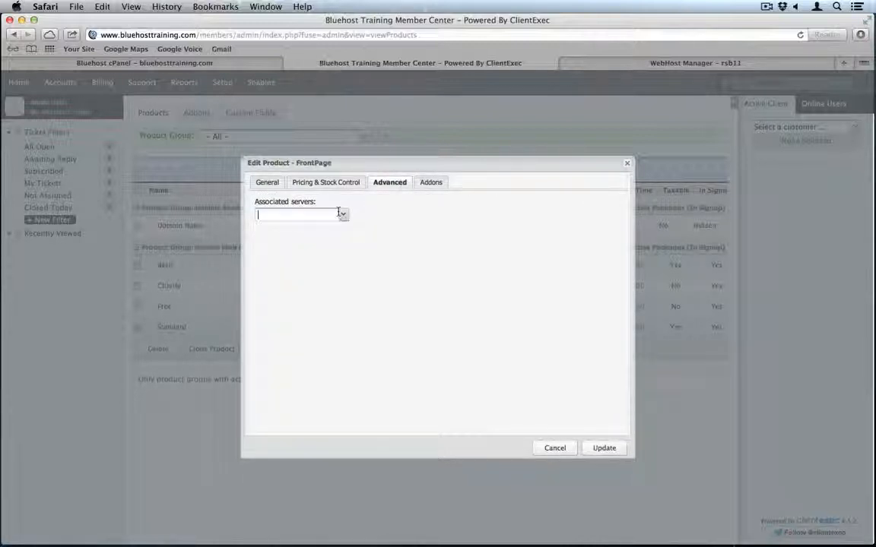
pyautogui.click(345, 216)
pyautogui.click(327, 230)
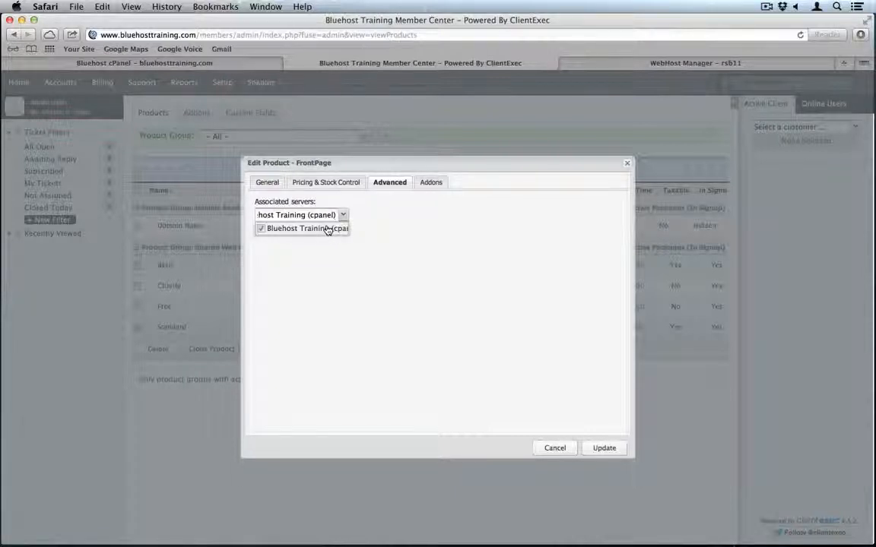
pyautogui.click(389, 226)
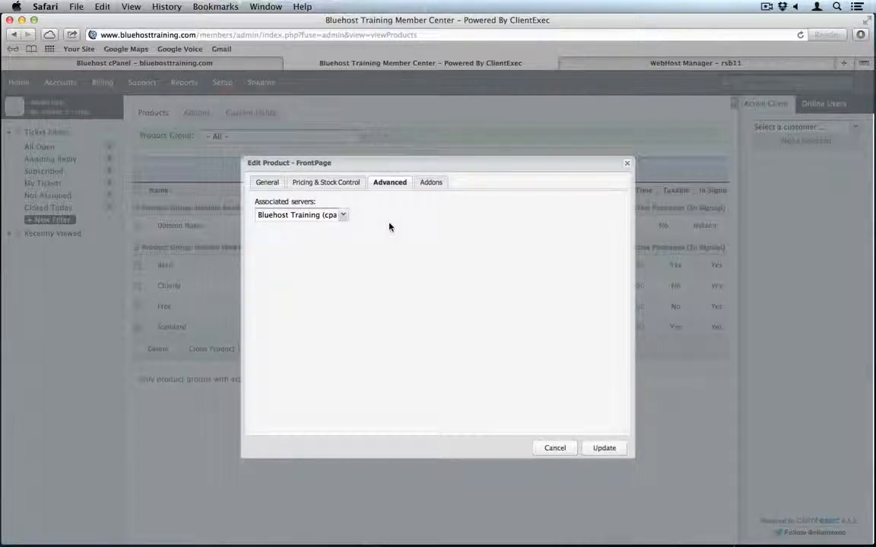
pyautogui.click(336, 240)
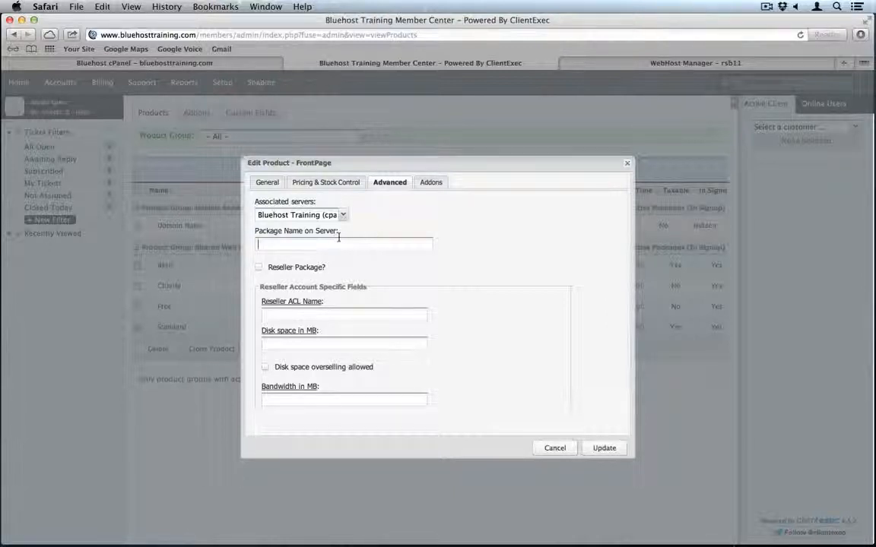
pyautogui.click(584, 63)
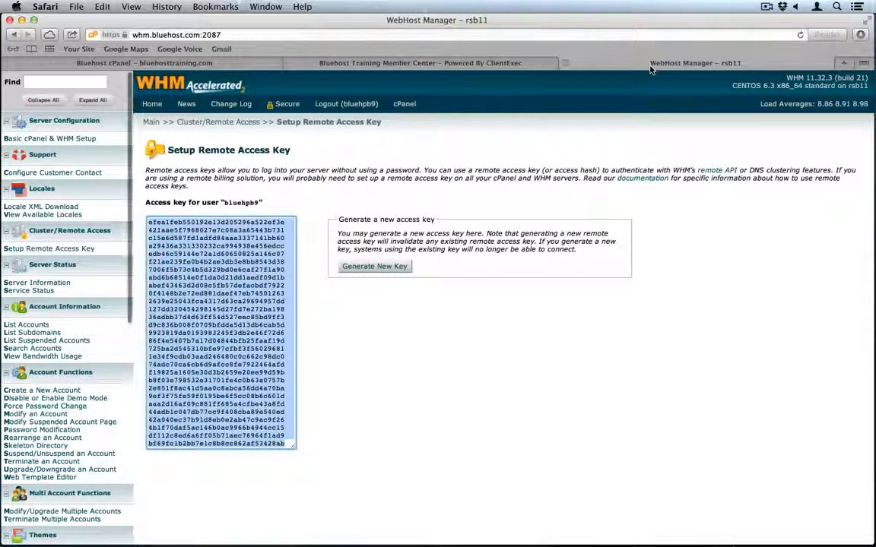
# - Copy the bluehpb9_FrontPage package name from WHM into the product's Package Name on Server
pyautogui.scroll(-1, 112, 411)
pyautogui.scroll(-10, 113, 411)
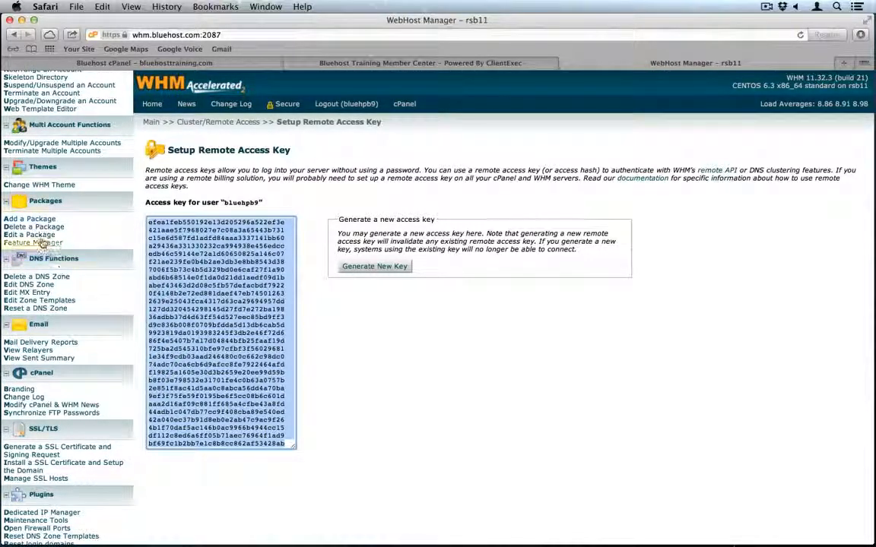
pyautogui.click(38, 236)
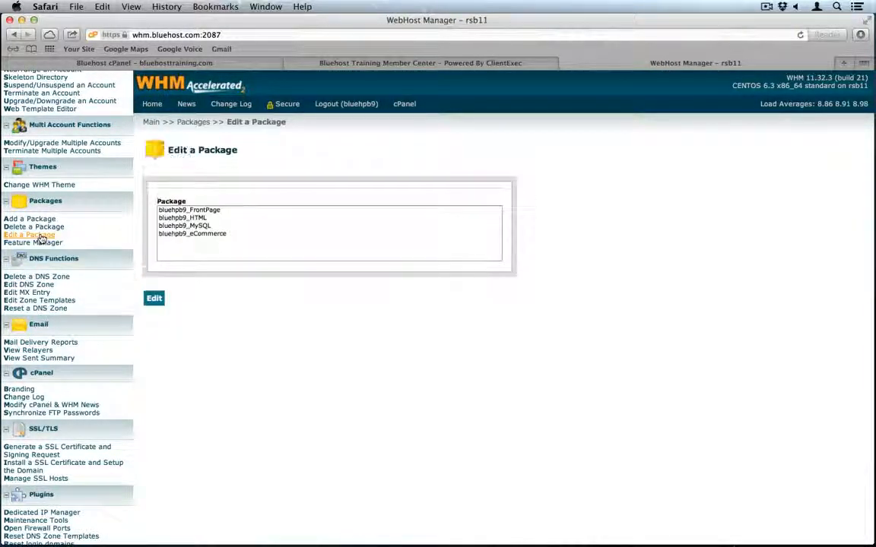
pyautogui.click(205, 211)
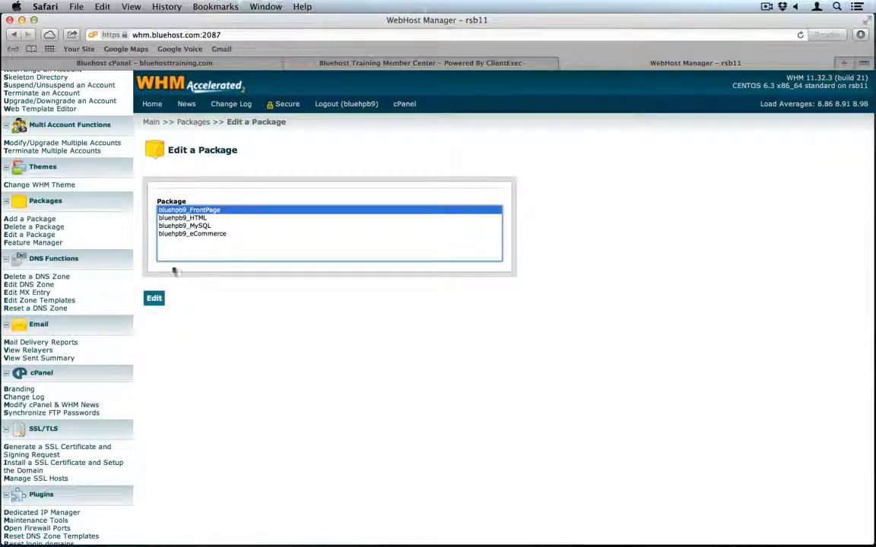
pyautogui.click(152, 300)
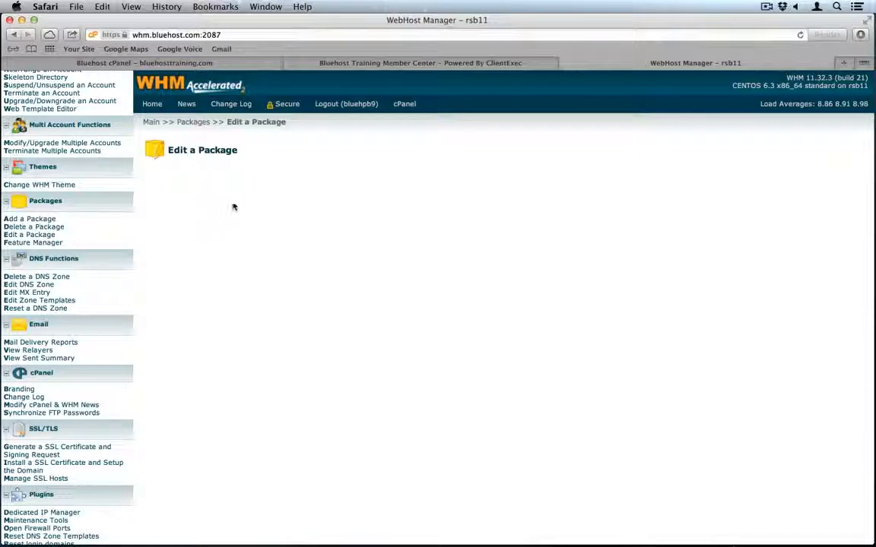
pyautogui.doubleClick(324, 204)
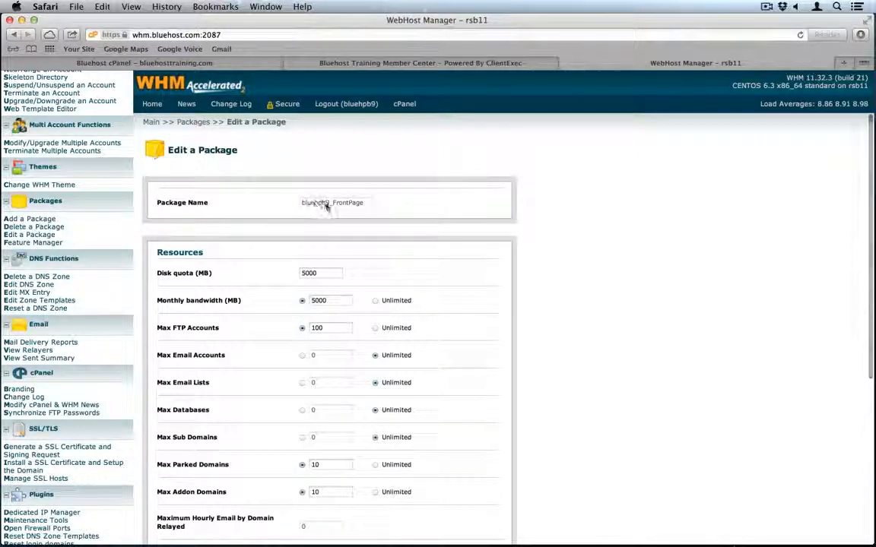
pyautogui.press('super+c')
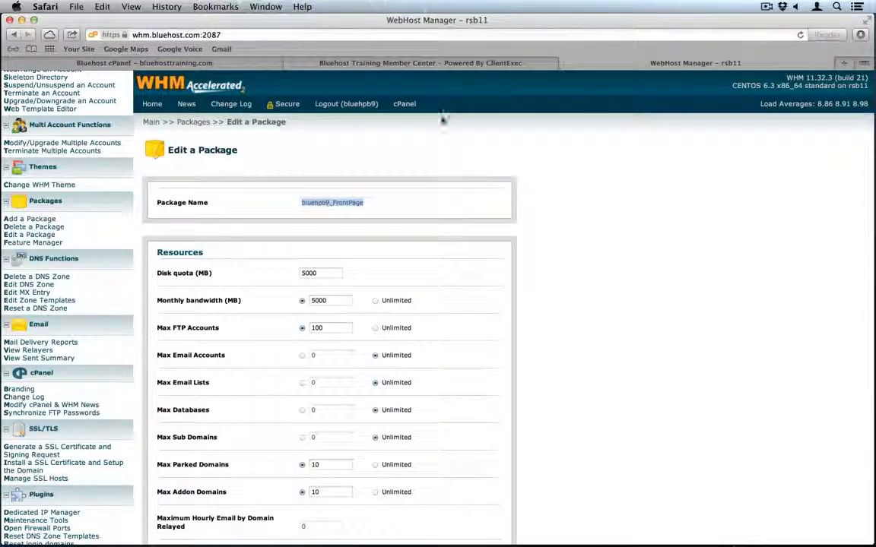
pyautogui.click(444, 61)
pyautogui.click(289, 244)
pyautogui.press('super+v')
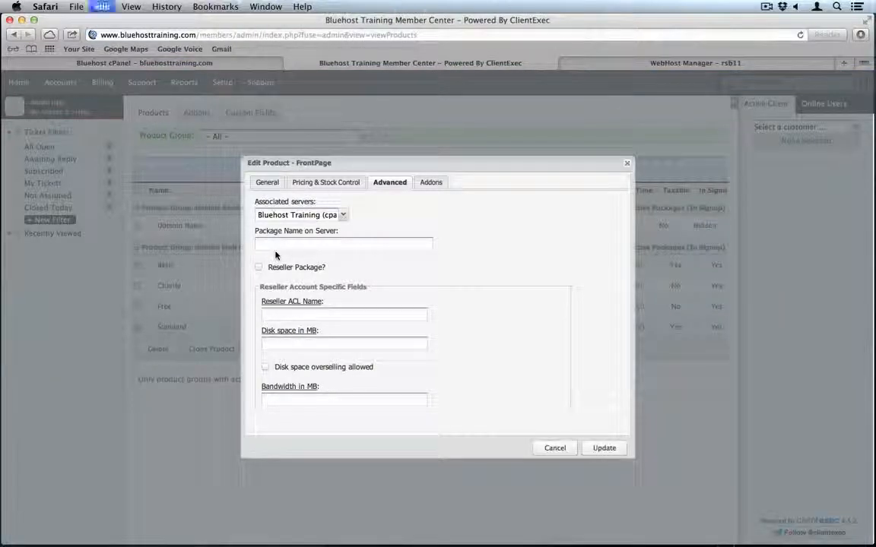
# - Save the FrontPage product, listed under Shared Web Hosting at $17.95 monthly
pyautogui.click(605, 448)
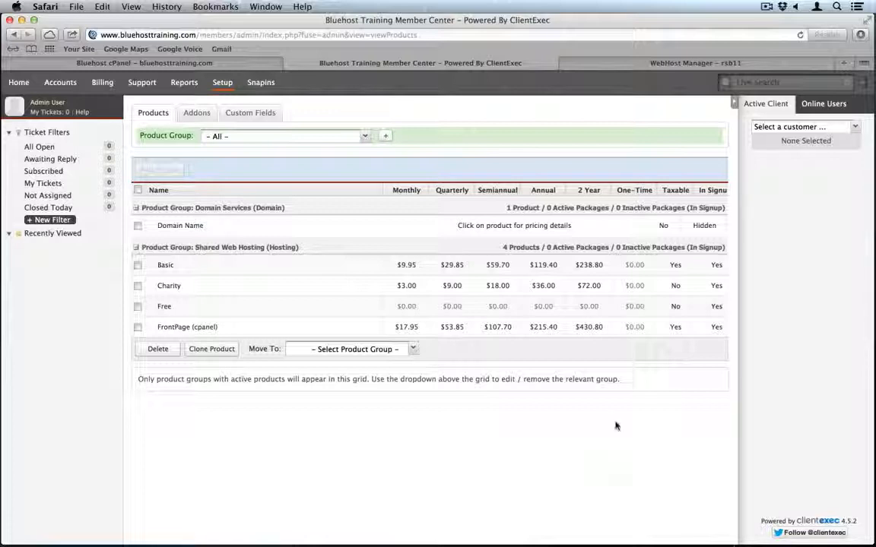
pyautogui.click(673, 64)
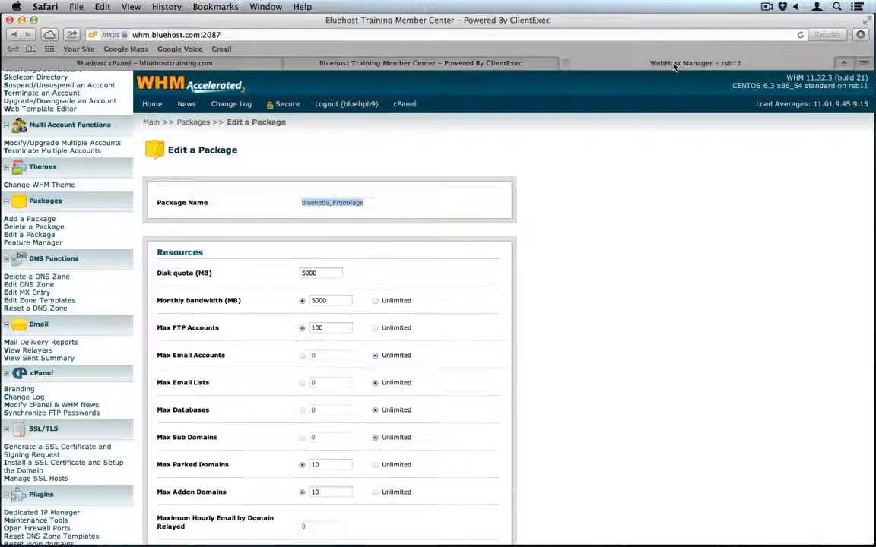
# - Load bluehosttraining.com/members/ and start a new order in the storefront
pyautogui.click(618, 35)
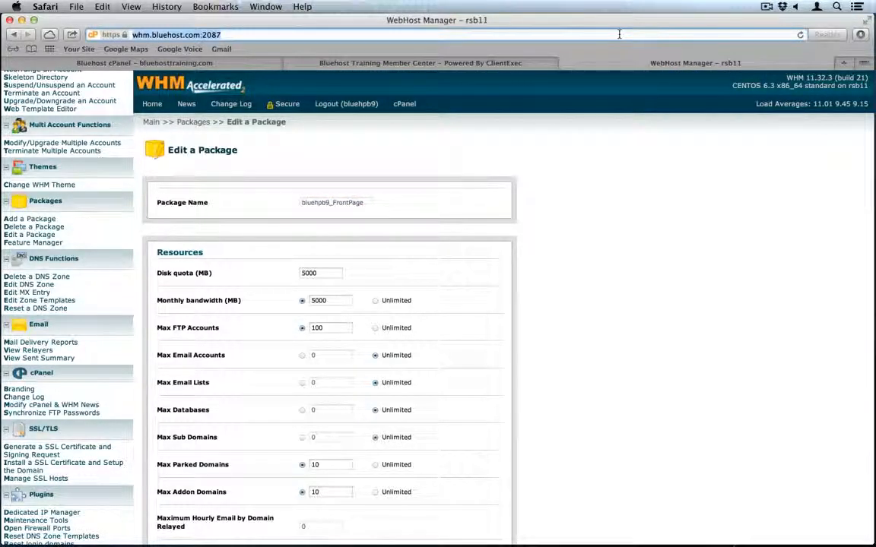
pyautogui.write('bluehosttraining.com')
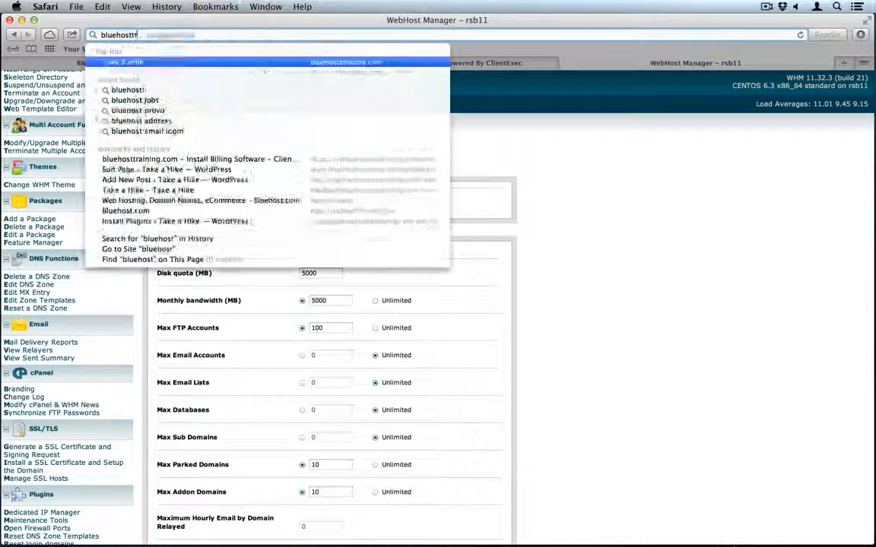
pyautogui.write('/me')
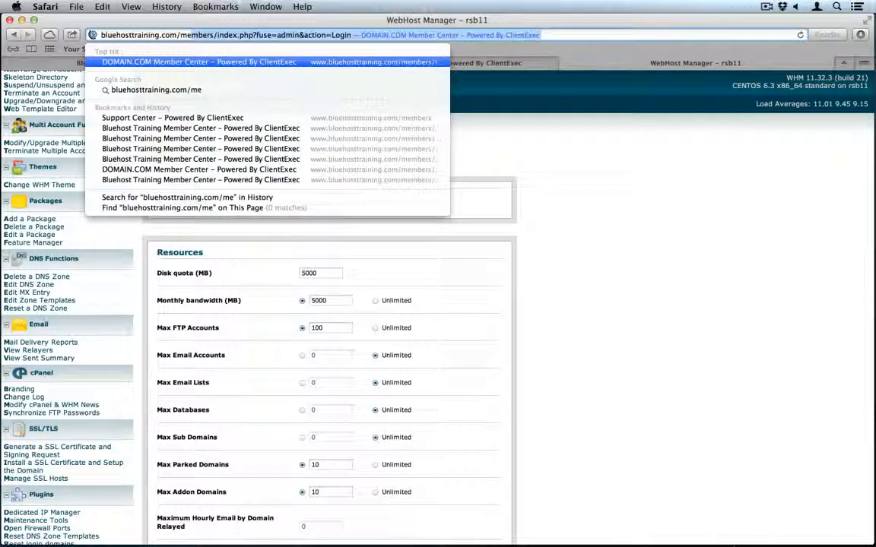
pyautogui.write('mbers/')
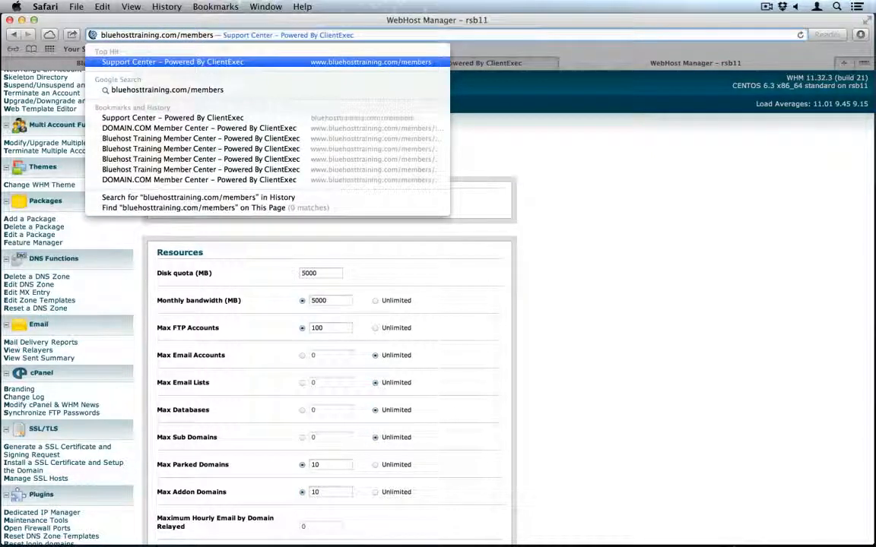
pyautogui.press('Return')
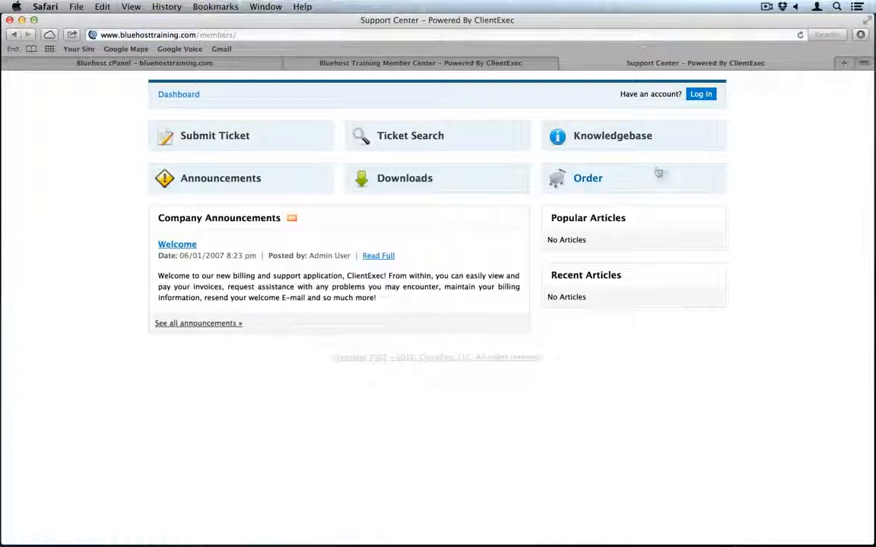
pyautogui.click(627, 171)
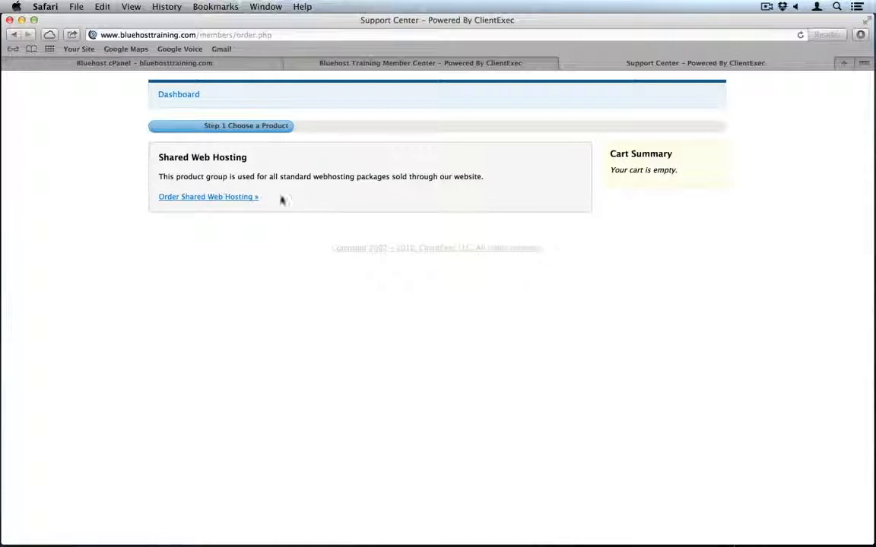
# - Choose the FrontPage product under Shared Web Hosting on the monthly $17.95 plan
pyautogui.click(219, 196)
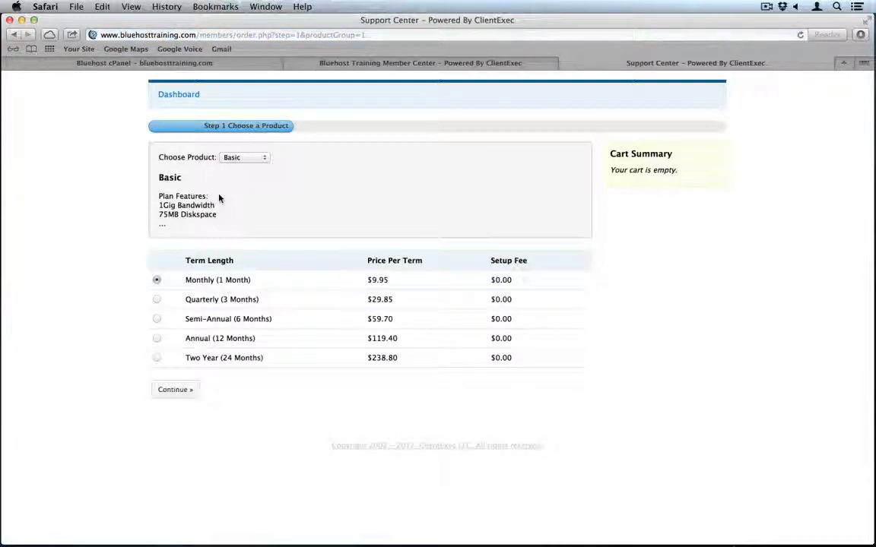
pyautogui.click(255, 158)
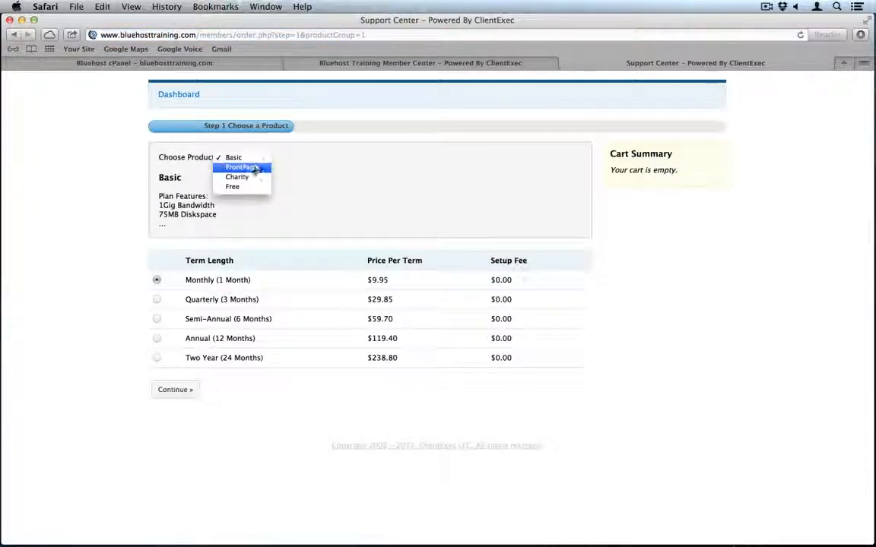
pyautogui.click(256, 168)
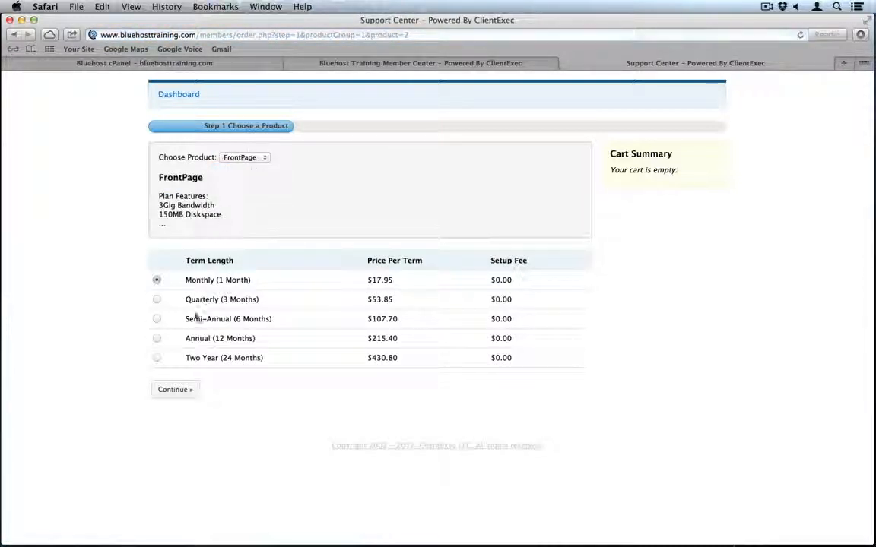
pyautogui.click(174, 392)
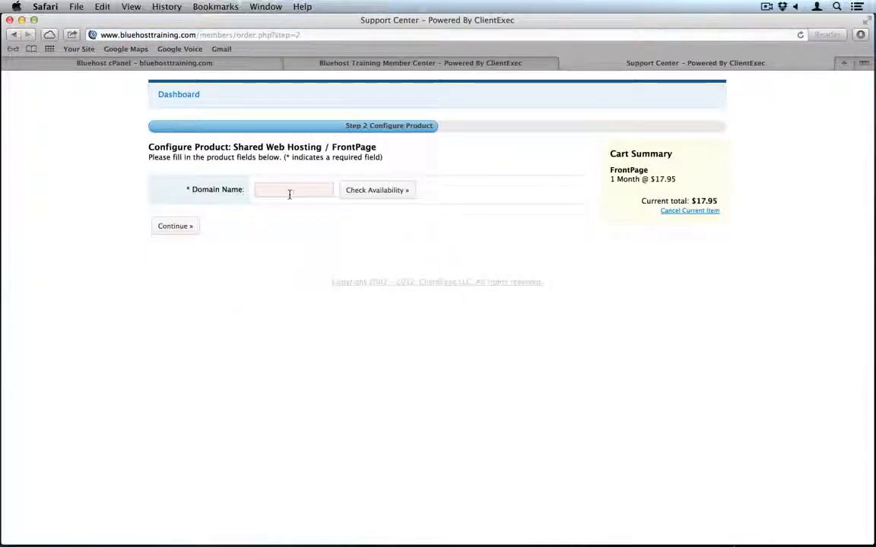
# - Enter example-transfer.com as the domain and continue to the order summary
pyautogui.write('bluehost-resold.com')
pyautogui.press('super+a')
pyautogui.write('example.')
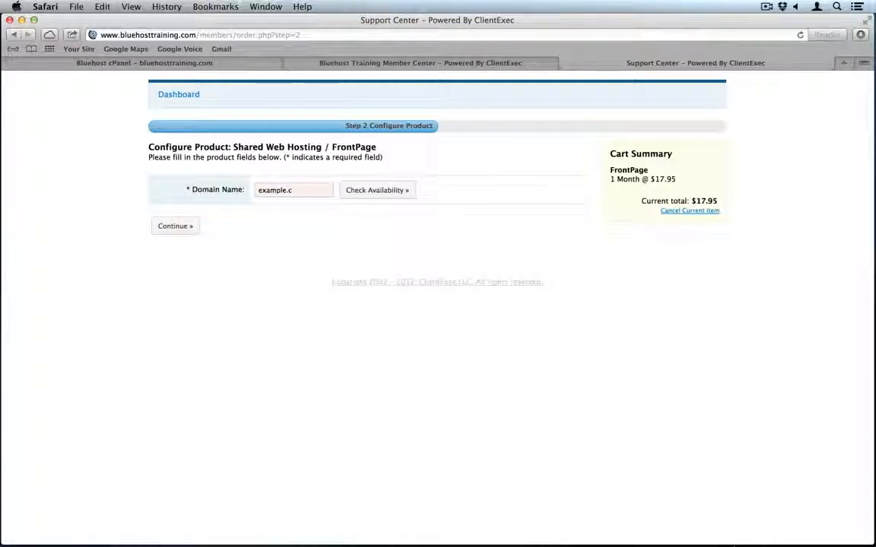
pyautogui.write('transfer.com')
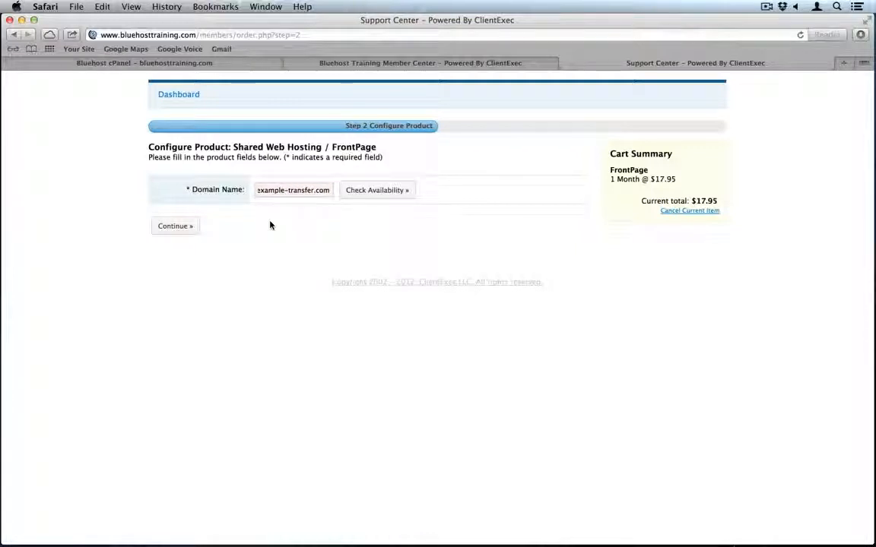
pyautogui.click(178, 227)
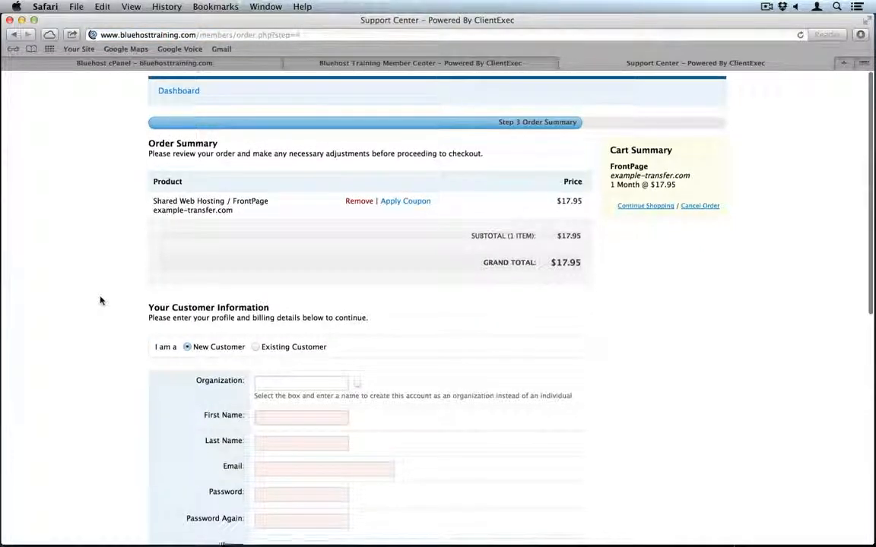
# - Enter the customer's first name, last name and e-mail address
pyautogui.scroll(-1, 100, 301)
pyautogui.scroll(-3, 100, 301)
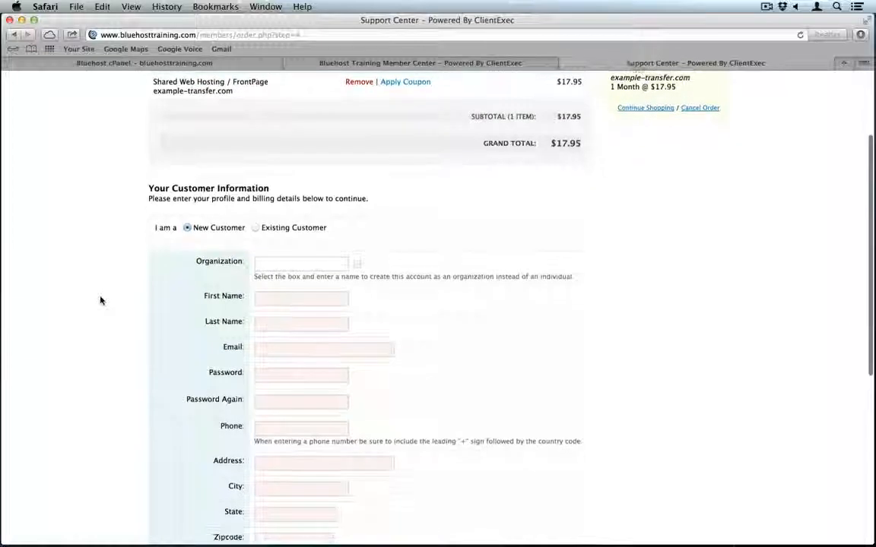
pyautogui.scroll(-1, 100, 301)
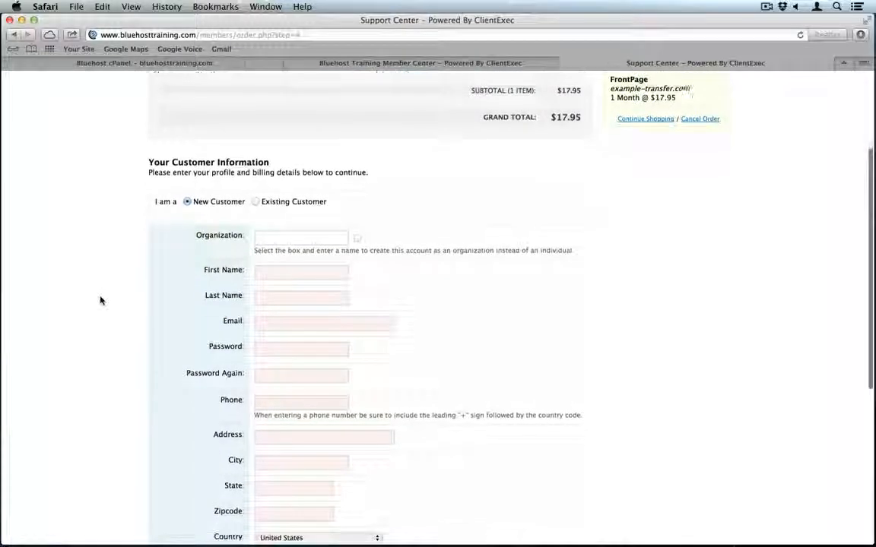
pyautogui.click(269, 275)
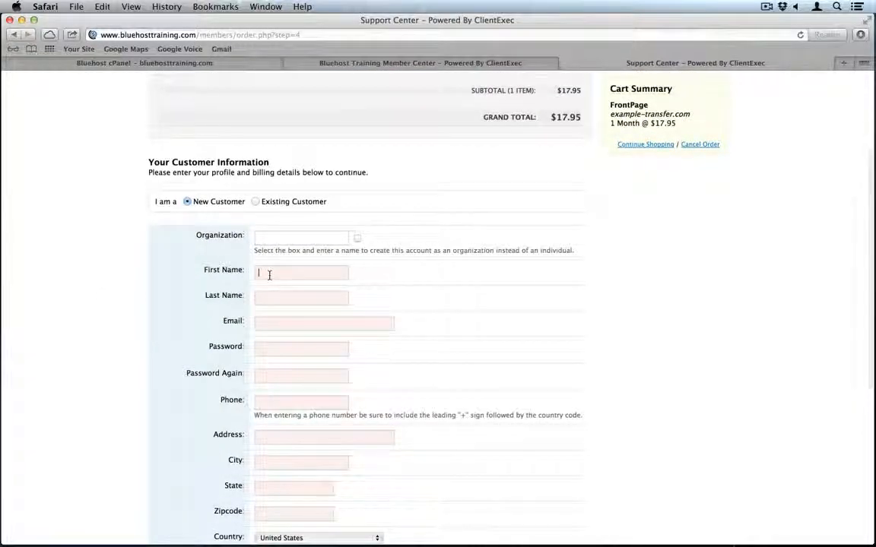
pyautogui.write('jacob')
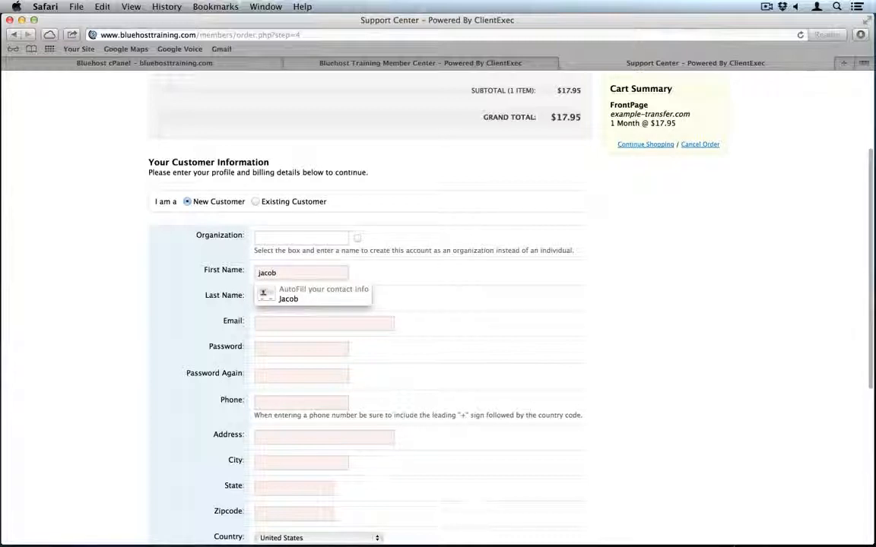
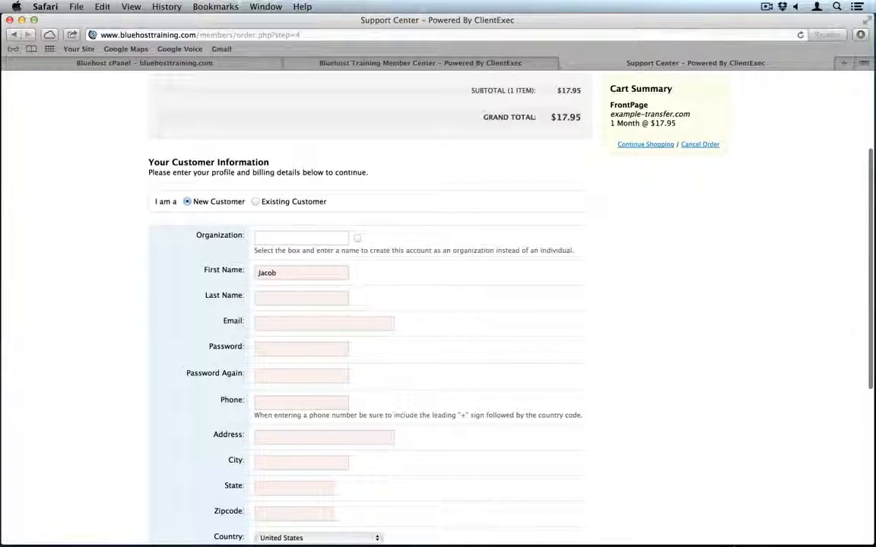
pyautogui.press('Tab')
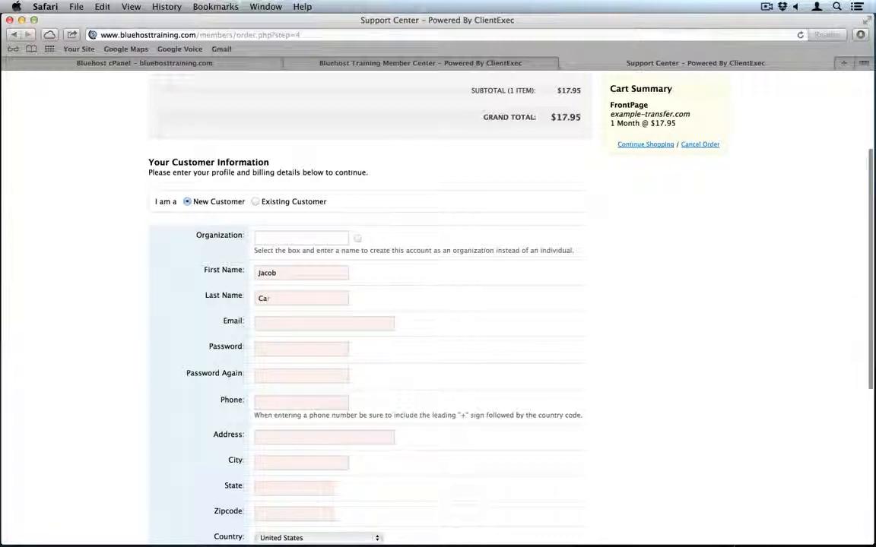
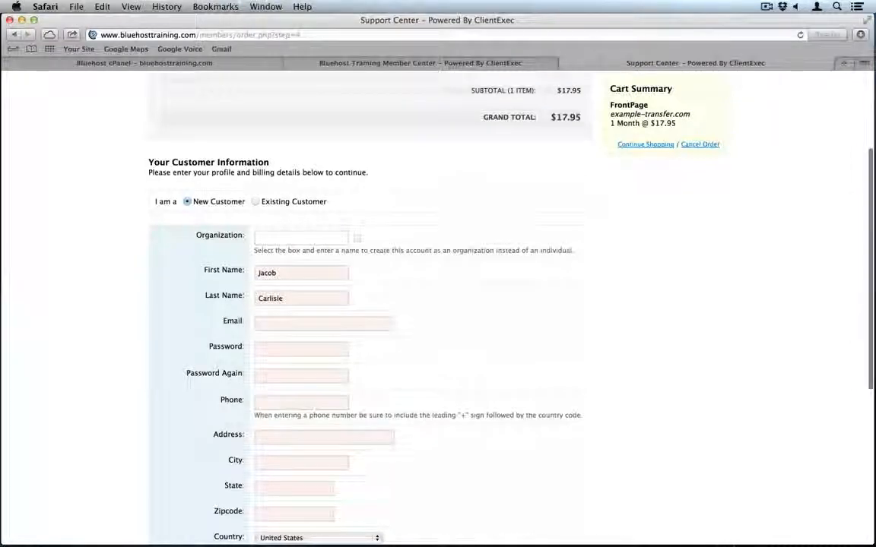
pyautogui.scroll(-1, 284, 283)
pyautogui.click(282, 307)
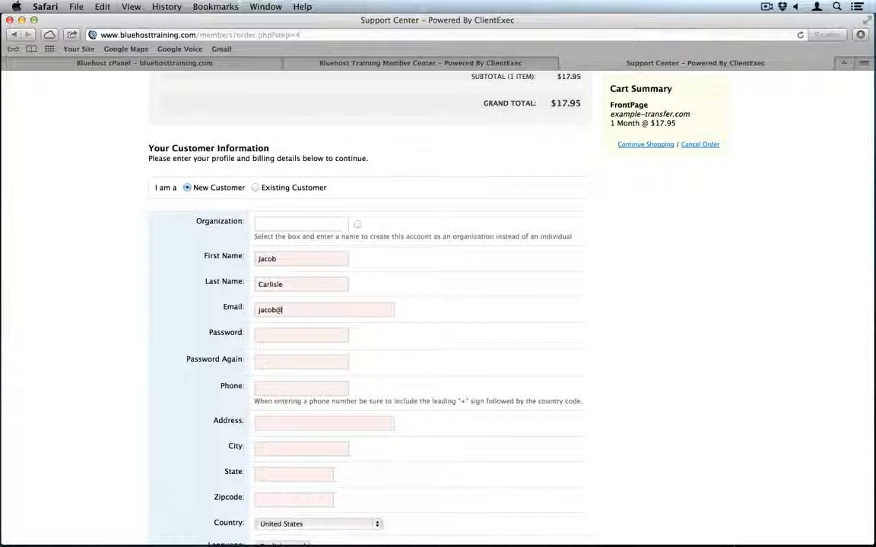
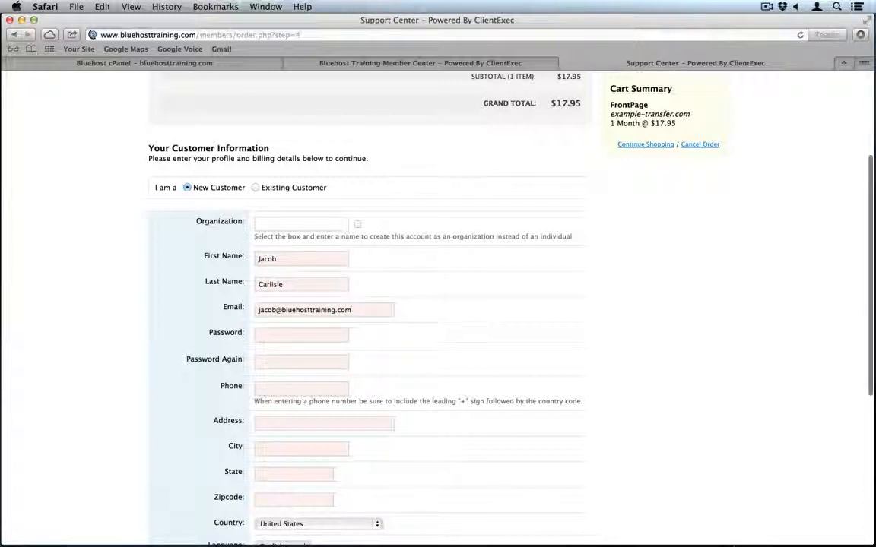
# - Enter the account password, its confirmation, and the customer's phone number
pyautogui.scroll(-4, 304, 304)
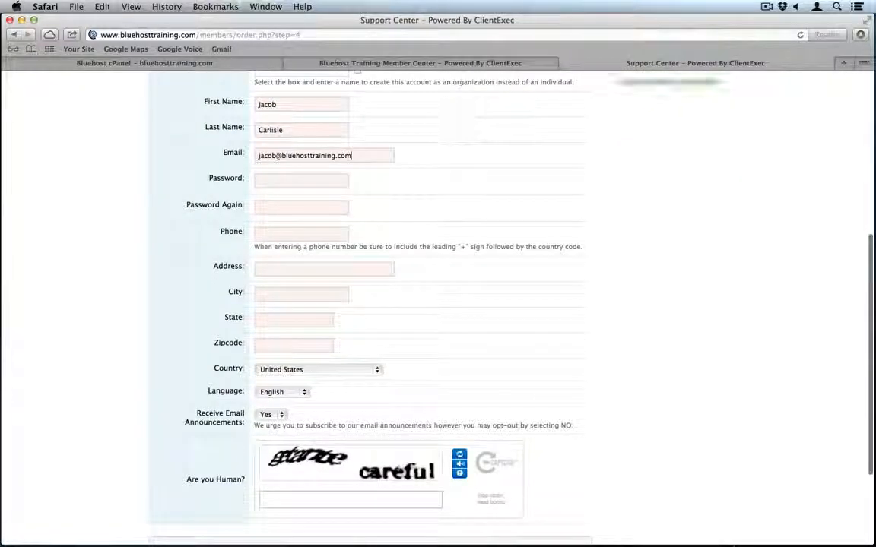
pyautogui.click(276, 179)
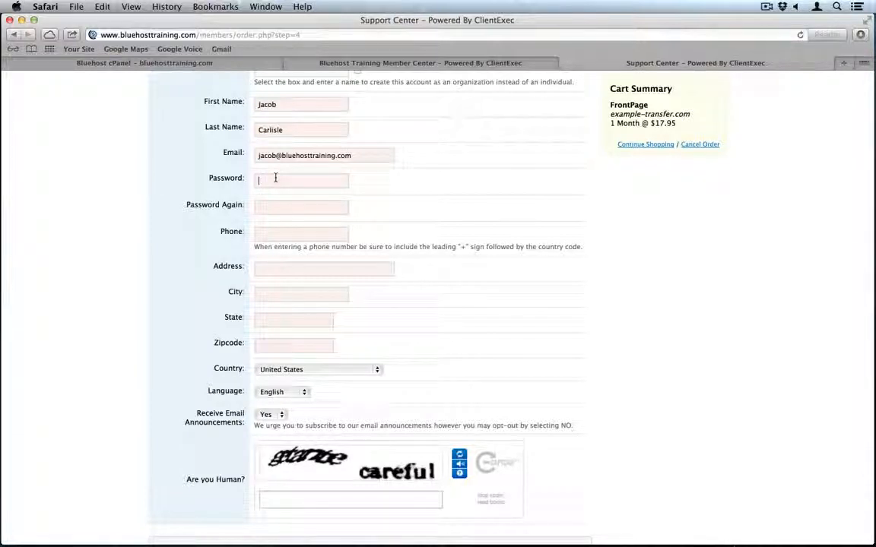
pyautogui.write('password123')
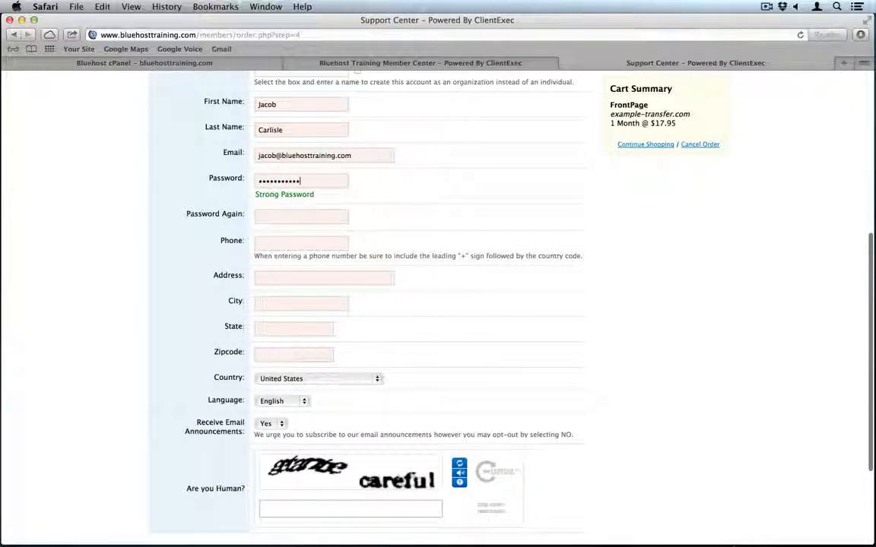
pyautogui.press('Tab')
pyautogui.write('password1')
pyautogui.scroll(-2, 304, 213)
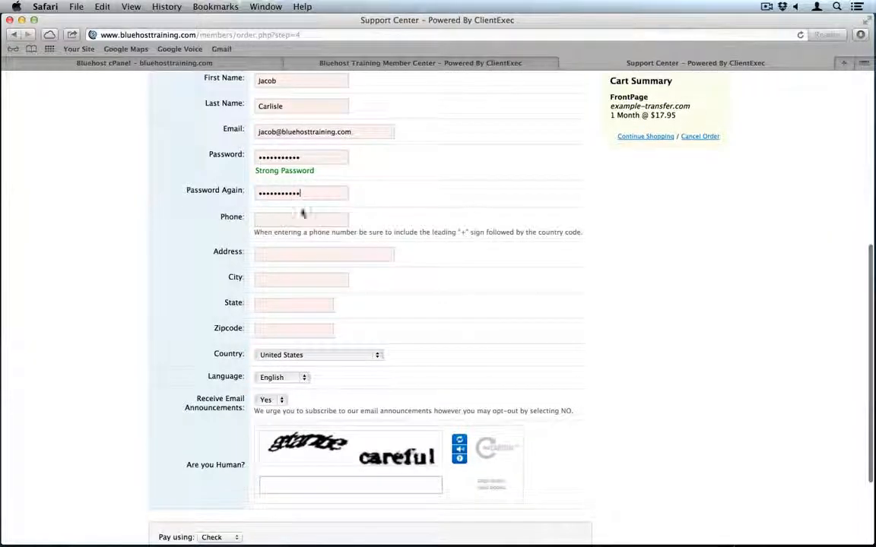
pyautogui.click(289, 220)
pyautogui.write('801')
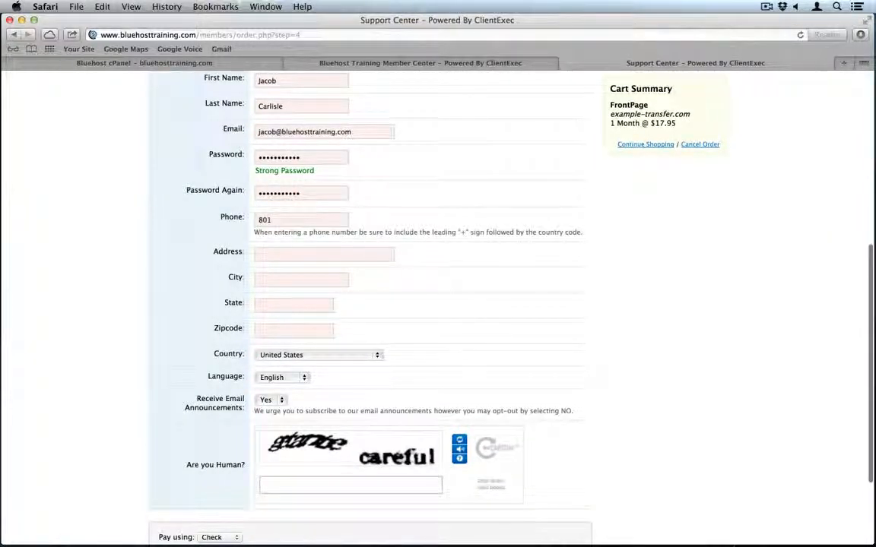
pyautogui.press('super+a')
pyautogui.write('123456')
# - Fill in the customer's street address, city, state and zip, then answer the captcha
pyautogui.click(280, 254)
pyautogui.write('123 Street')
pyautogui.click(297, 283)
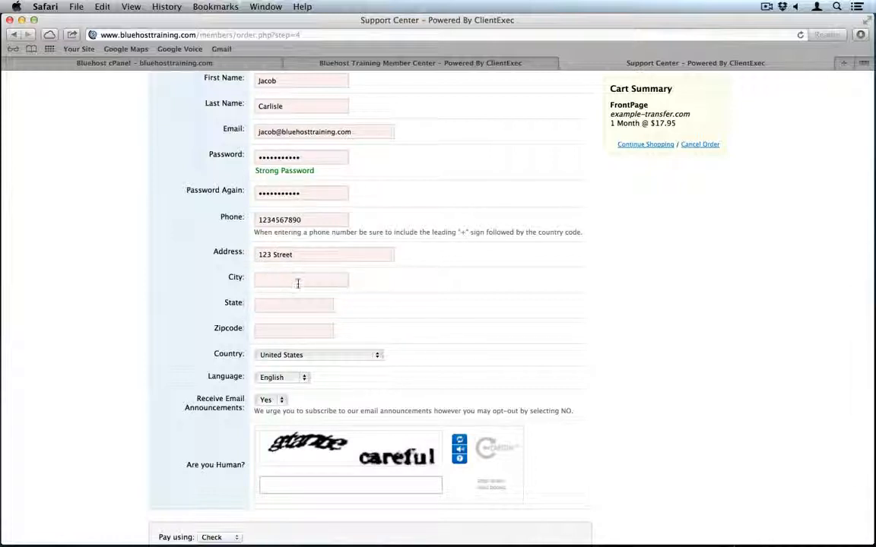
pyautogui.write('City')
pyautogui.press('Tab')
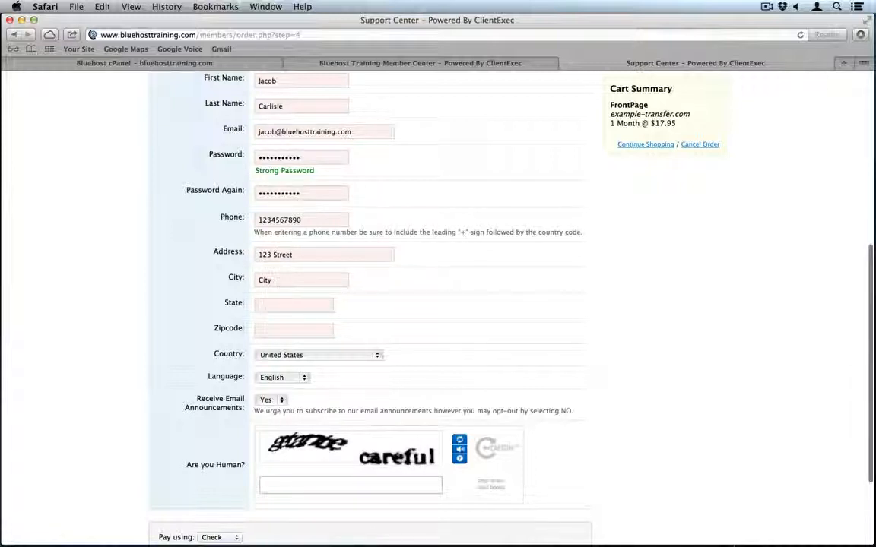
pyautogui.write('Utah')
pyautogui.press('Tab')
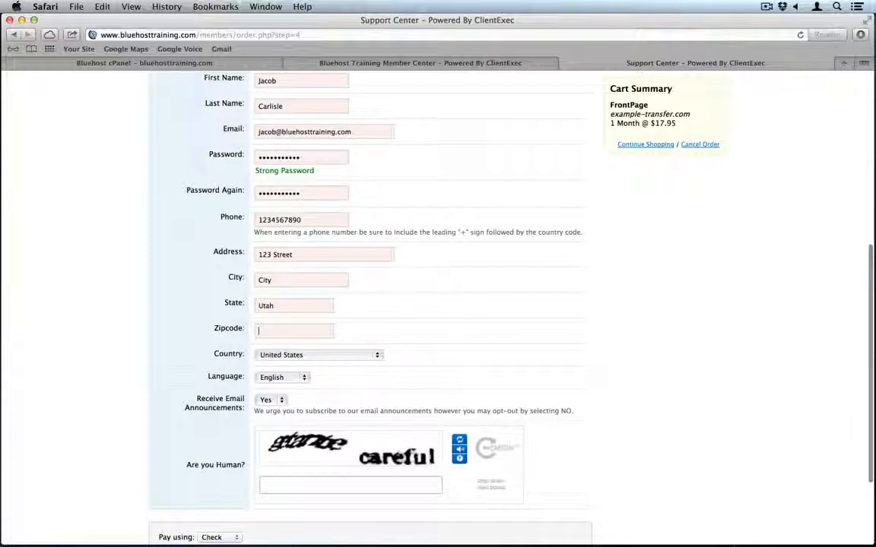
pyautogui.write('84606')
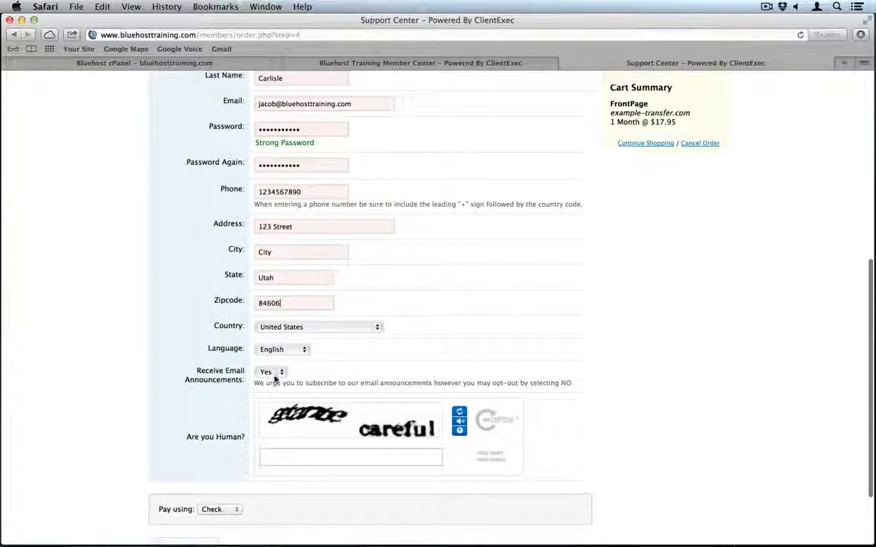
pyautogui.click(297, 457)
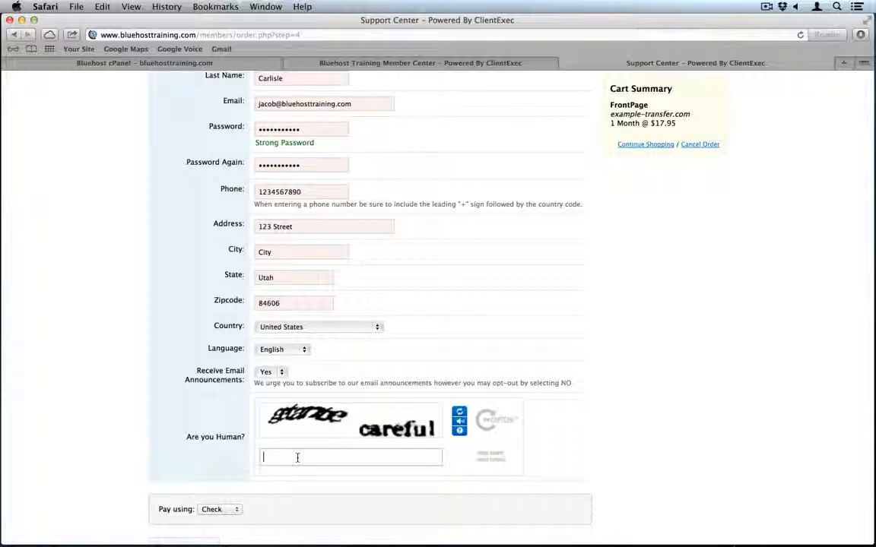
pyautogui.write('ge')
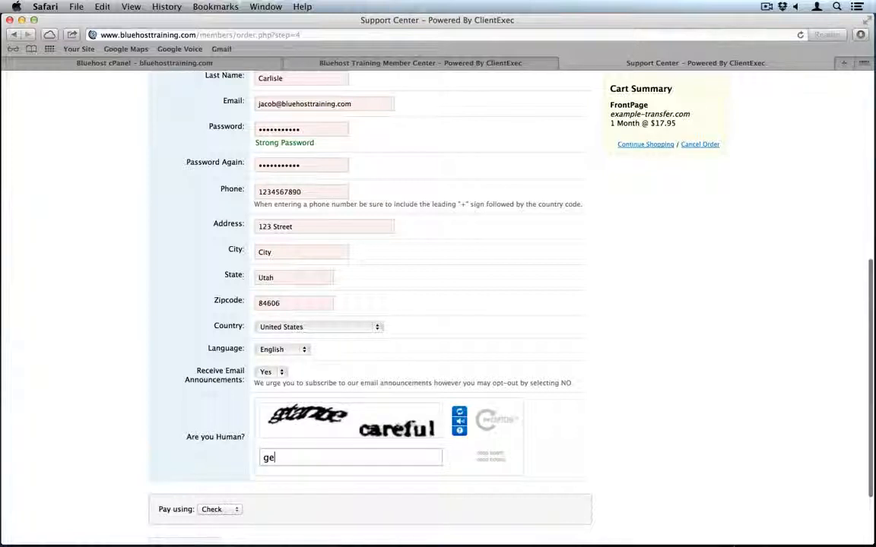
pyautogui.write('tante careful')
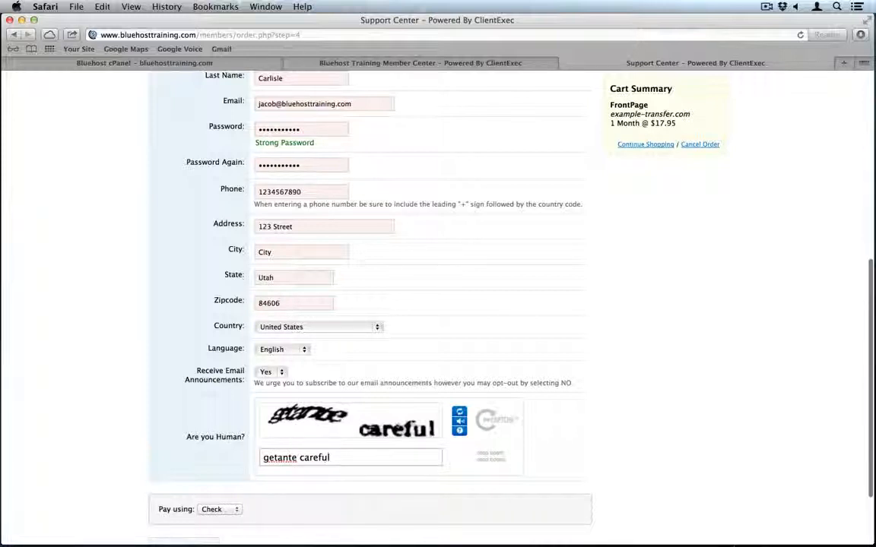
pyautogui.scroll(-3, 287, 483)
# - Complete the FrontPage order and return to the admin Member Center tab
pyautogui.click(187, 477)
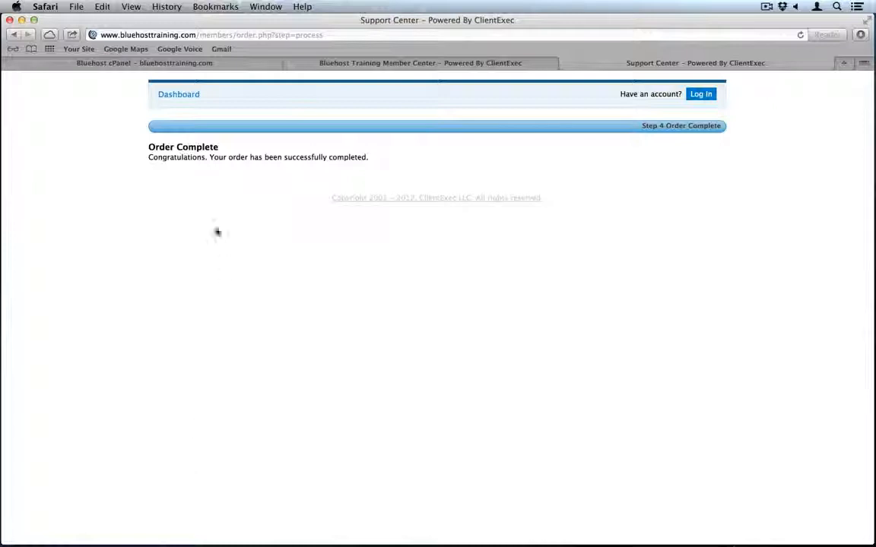
pyautogui.click(333, 64)
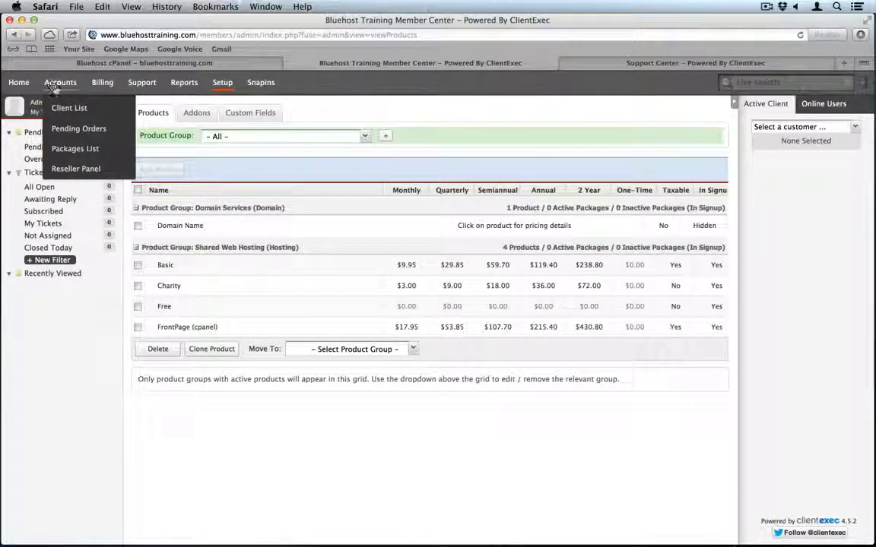
# - Activate the pending example-transfer.com account, then list customer accounts in Bluehost Reseller Tools
pyautogui.click(73, 128)
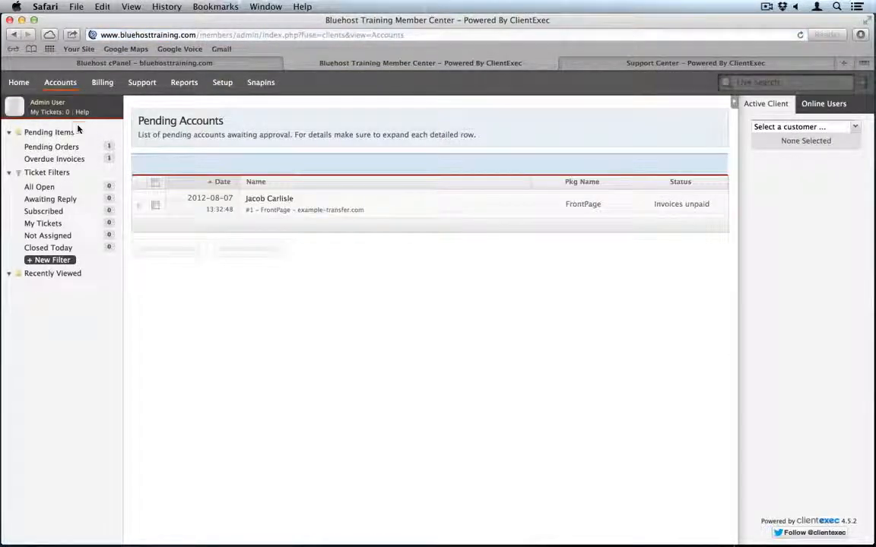
pyautogui.click(155, 205)
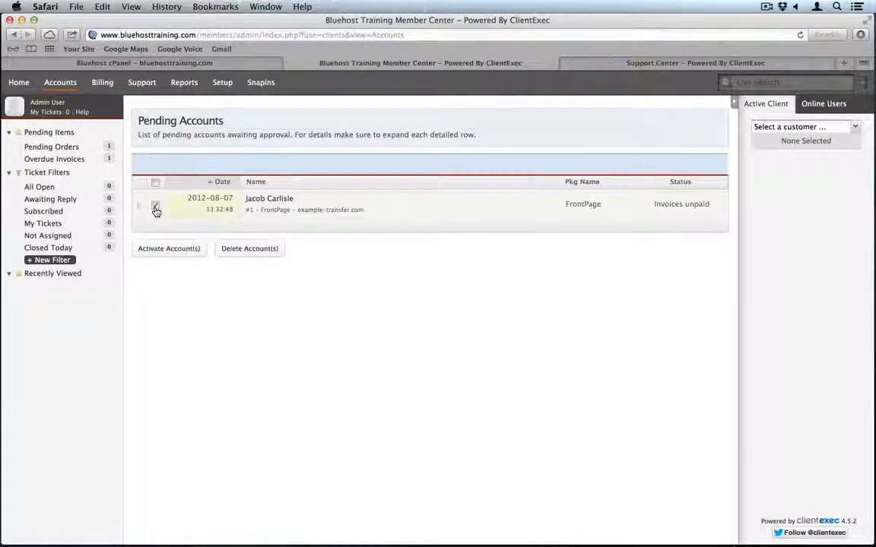
pyautogui.click(175, 249)
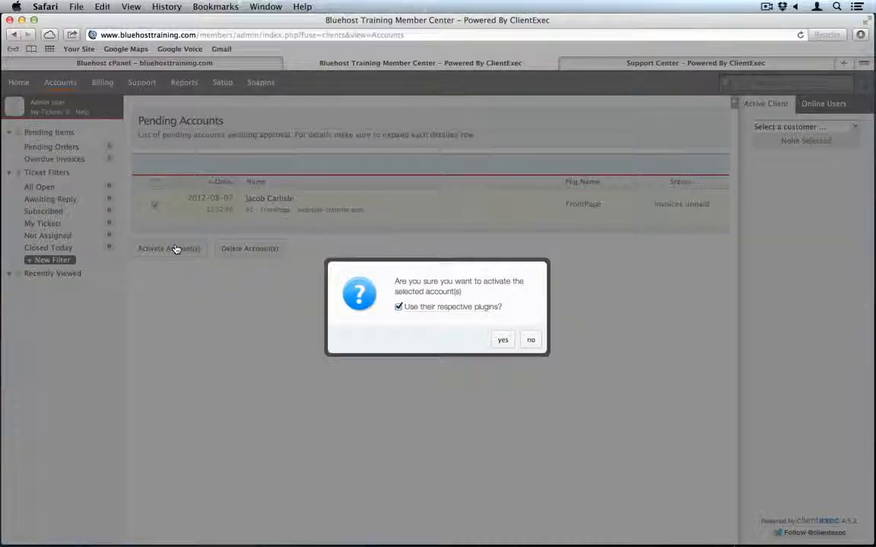
pyautogui.click(503, 340)
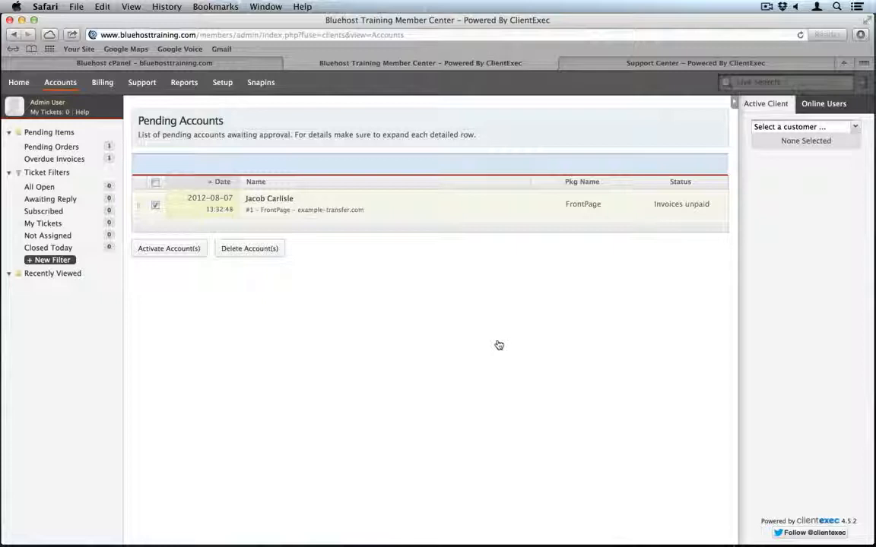
pyautogui.click(88, 64)
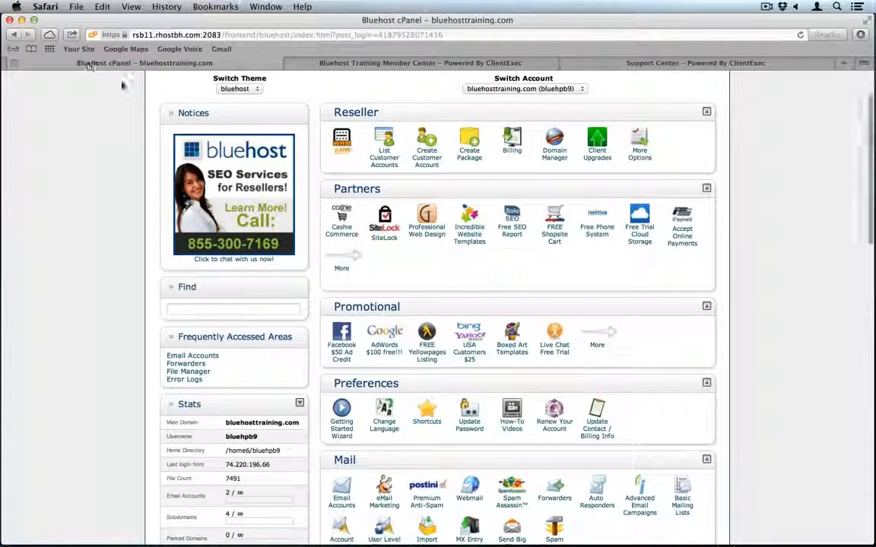
pyautogui.click(388, 156)
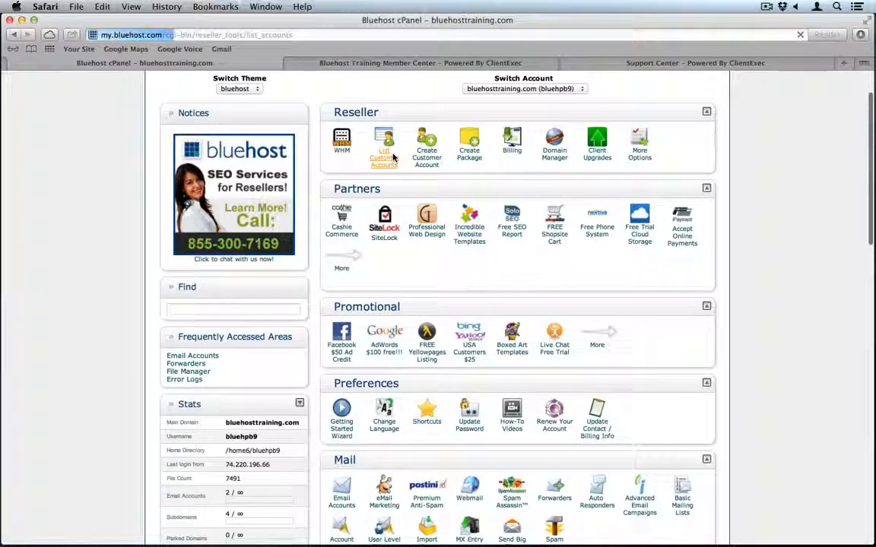